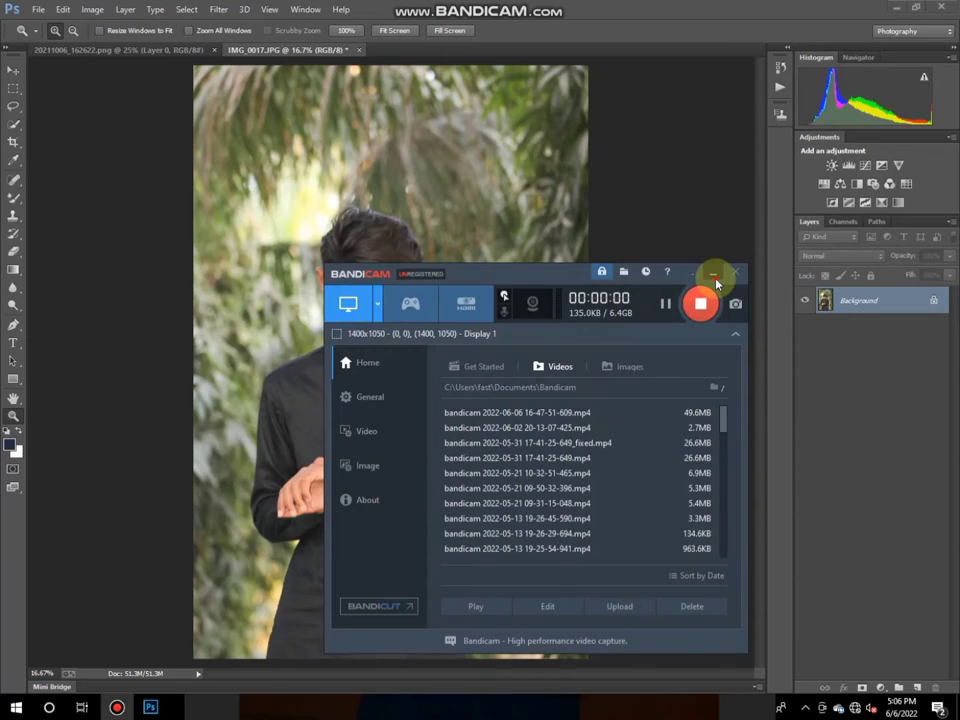
# Open the Camera Raw Filter on the portrait photo.
pyautogui.click(716, 273)
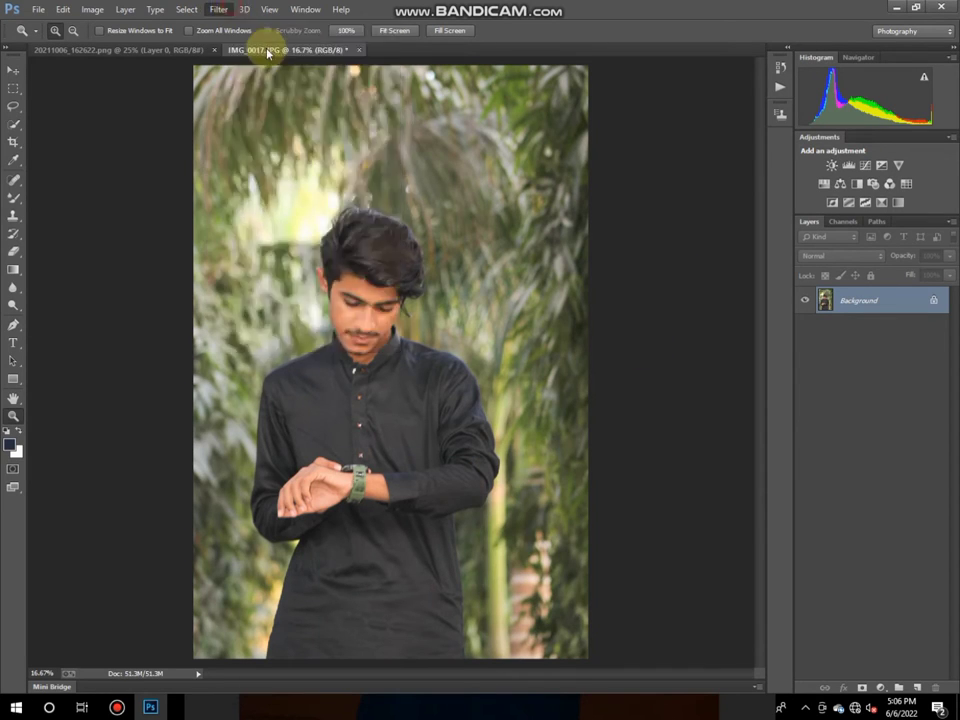
pyautogui.click(242, 10)
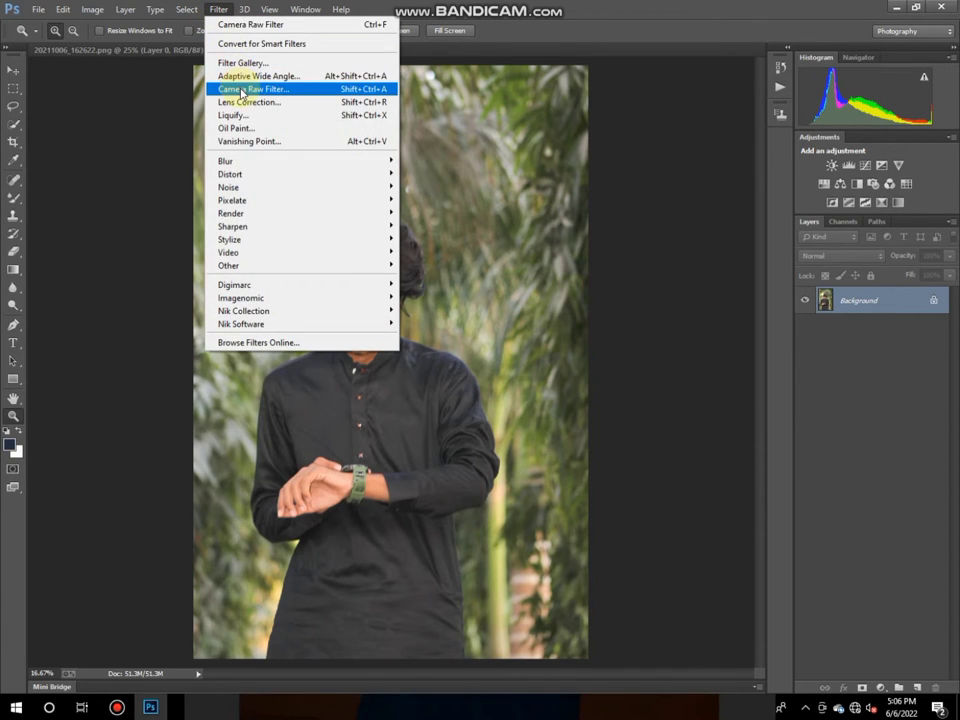
pyautogui.click(240, 89)
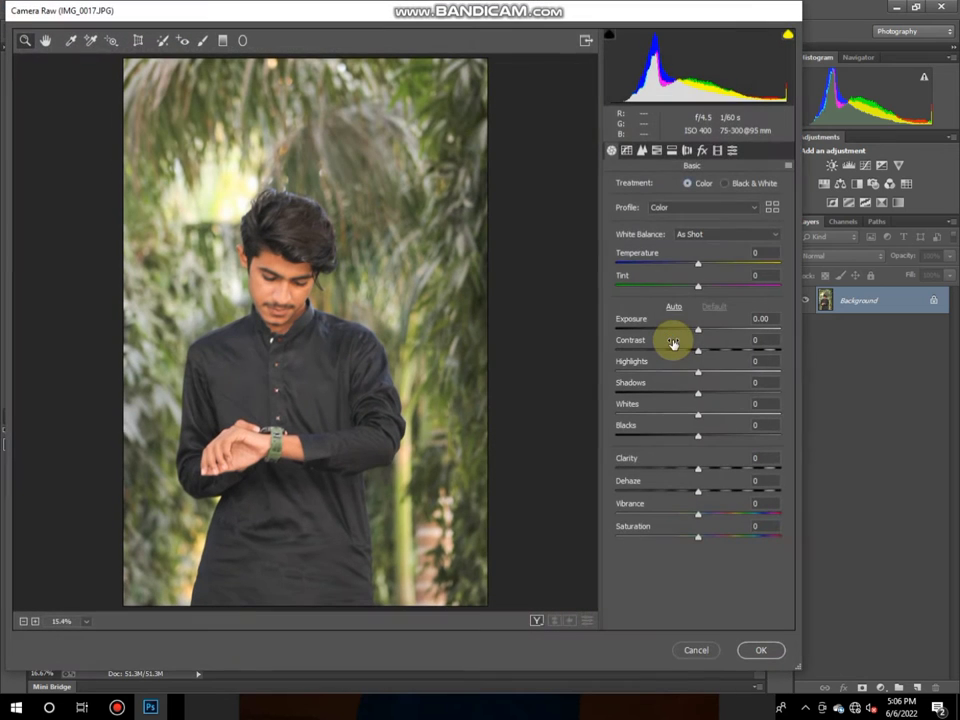
# Preview the user presets and apply ae2k19 (5) for a dark teal-grey look.
pyautogui.click(733, 151)
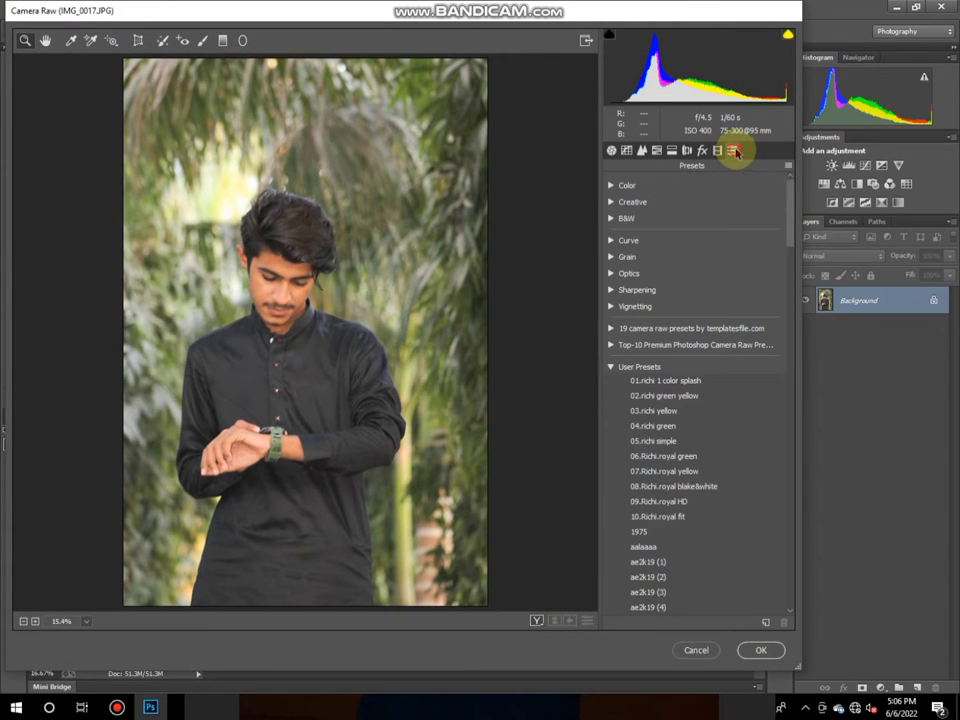
pyautogui.moveTo(786, 189)
pyautogui.mouseDown()
pyautogui.moveTo(789, 232)
pyautogui.moveTo(767, 240)
pyautogui.mouseUp()
pyautogui.click(661, 245)
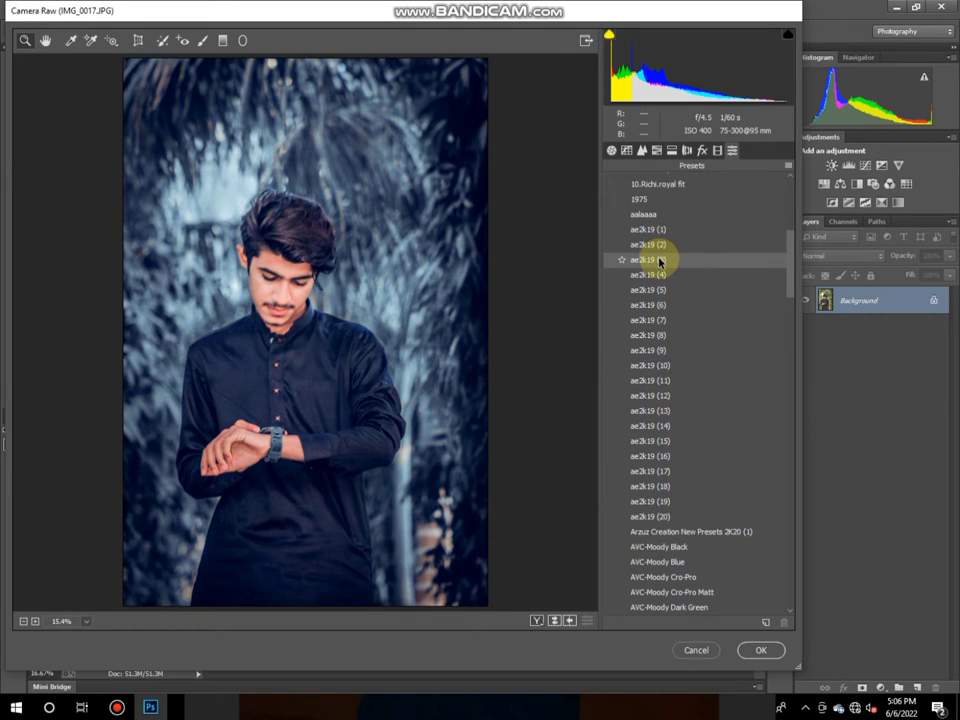
pyautogui.click(659, 274)
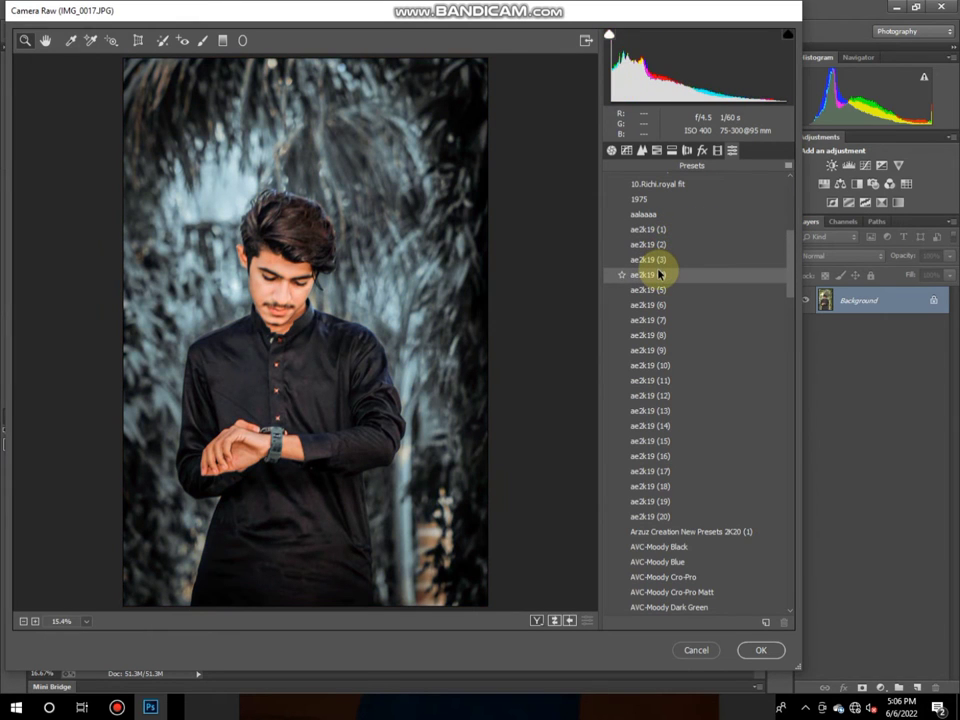
pyautogui.click(658, 289)
pyautogui.click(658, 289)
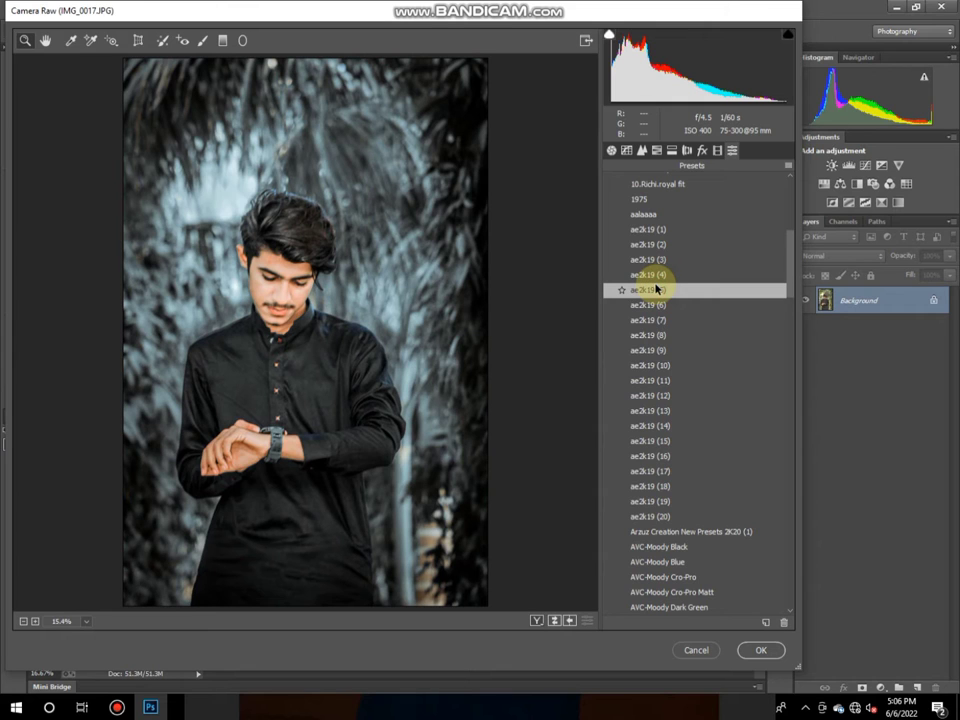
pyautogui.click(238, 208)
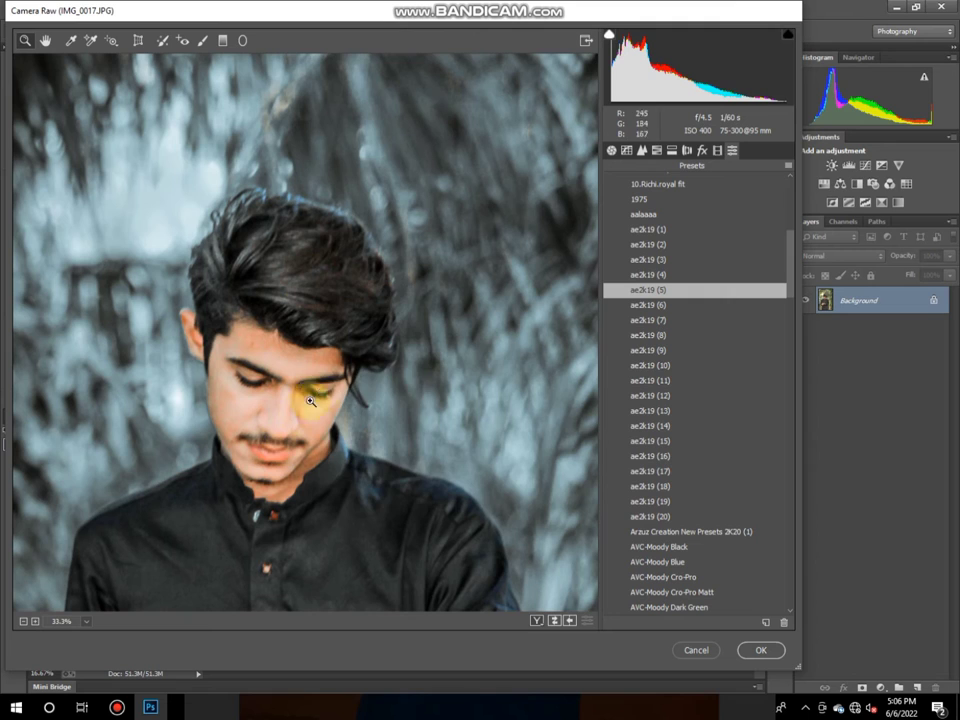
pyautogui.rightClick(322, 281)
pyautogui.click(365, 482)
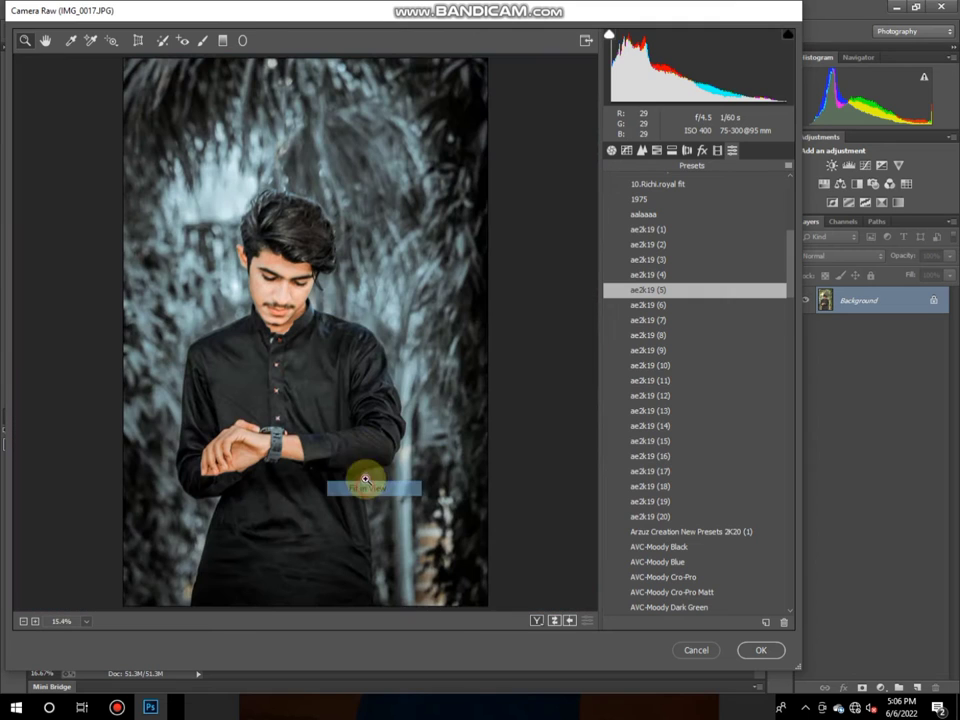
# Lighten the post-crop vignette and raise the green saturation.
pyautogui.click(701, 150)
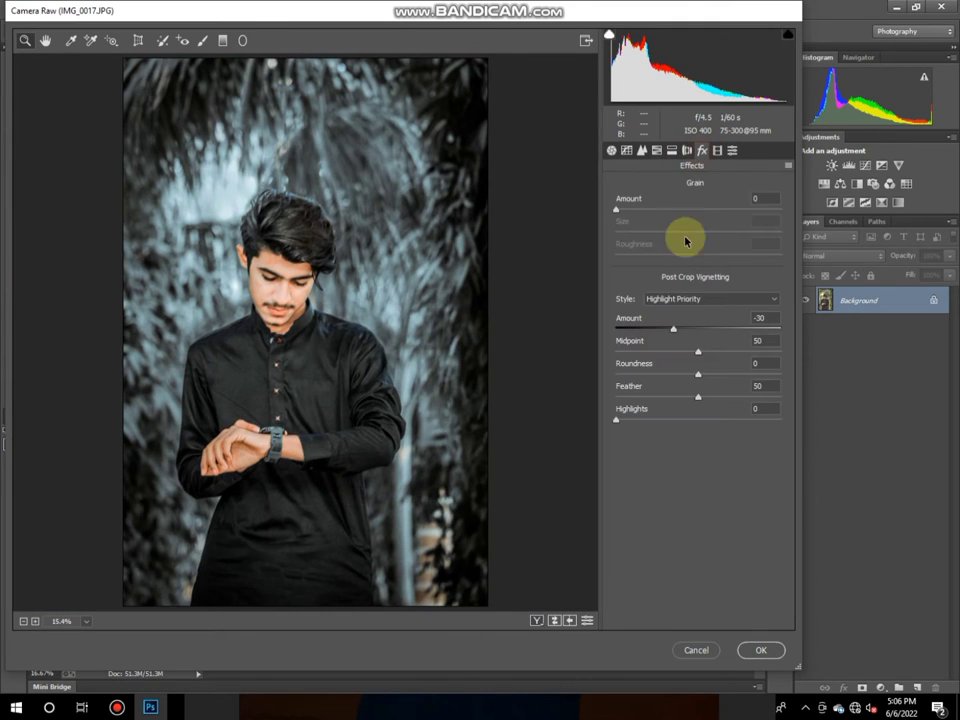
pyautogui.moveTo(684, 328); pyautogui.dragTo(694, 331)
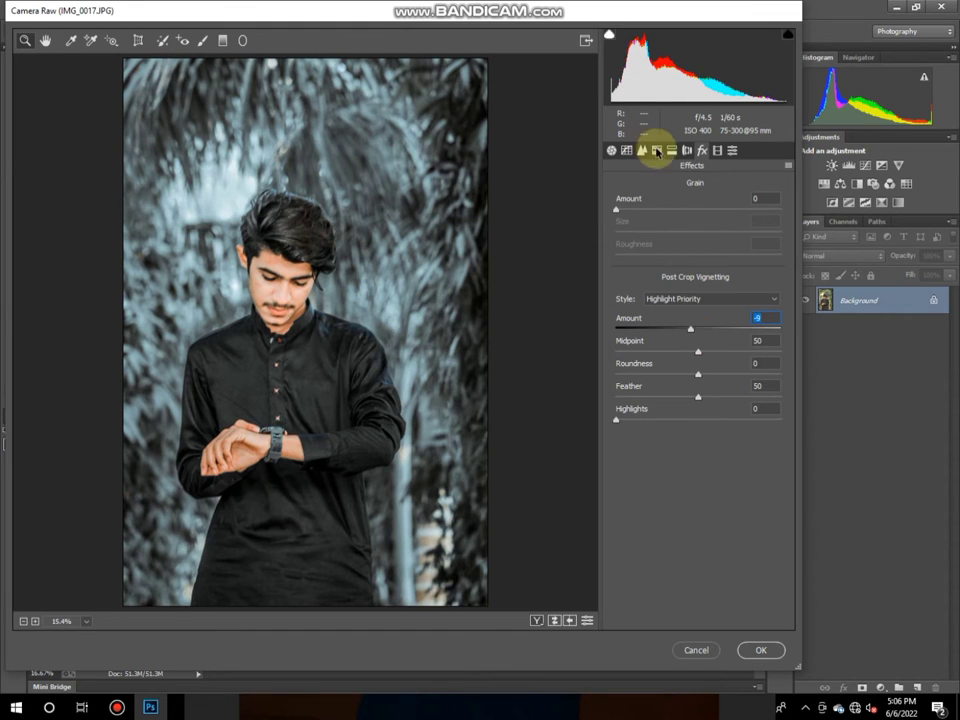
pyautogui.click(656, 150)
pyautogui.click(669, 298)
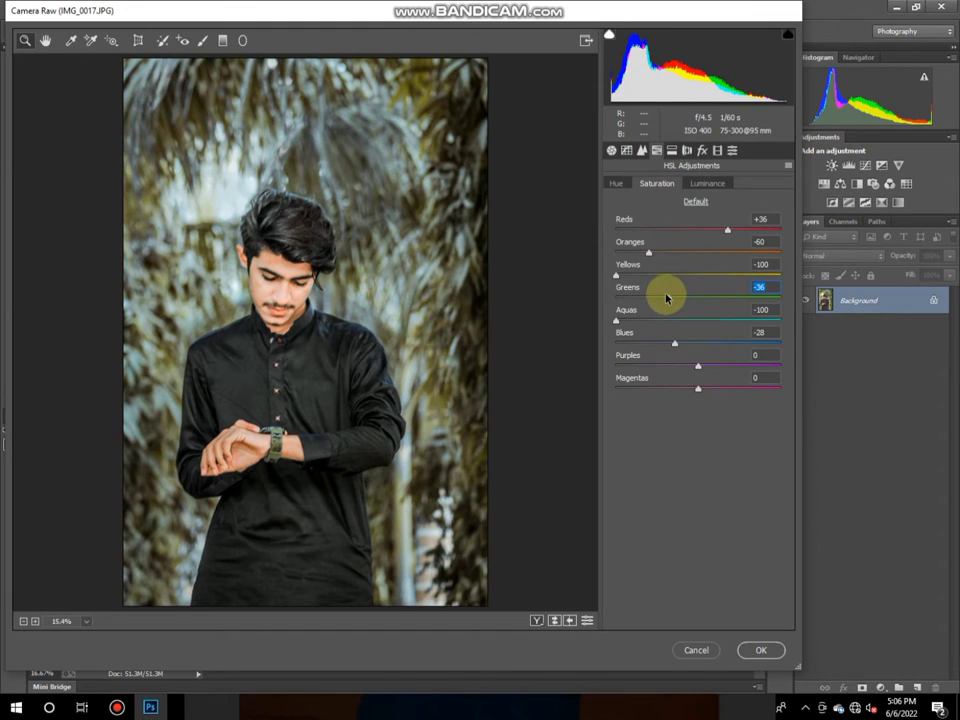
pyautogui.moveTo(668, 298); pyautogui.dragTo(684, 294)
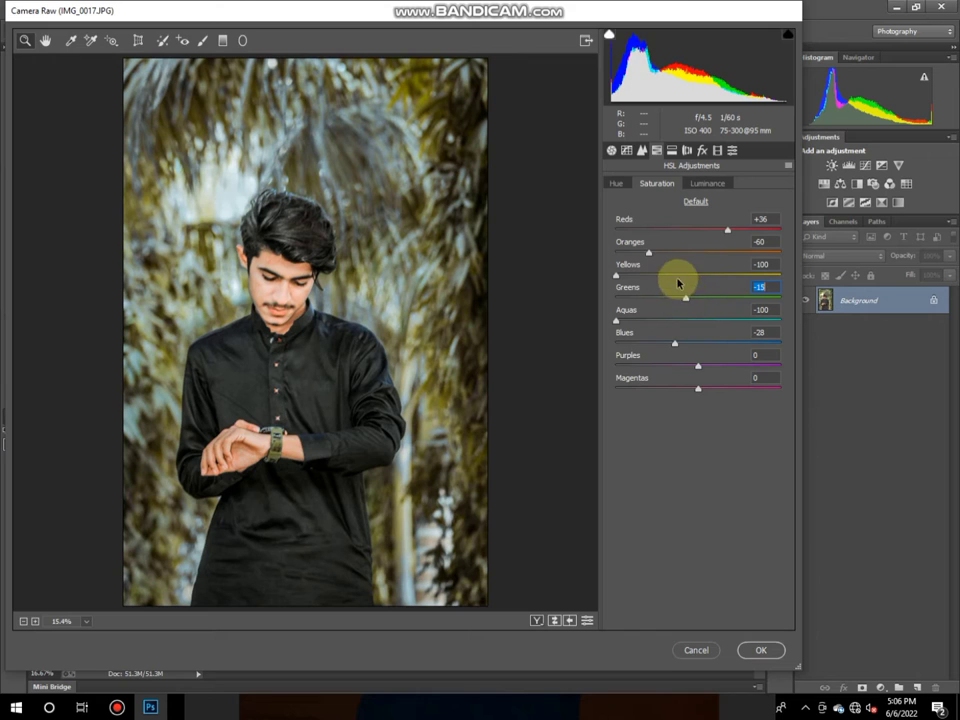
# Shift the yellow hue to -48 and adjust the aqua hue.
pyautogui.click(624, 190)
pyautogui.click(693, 276)
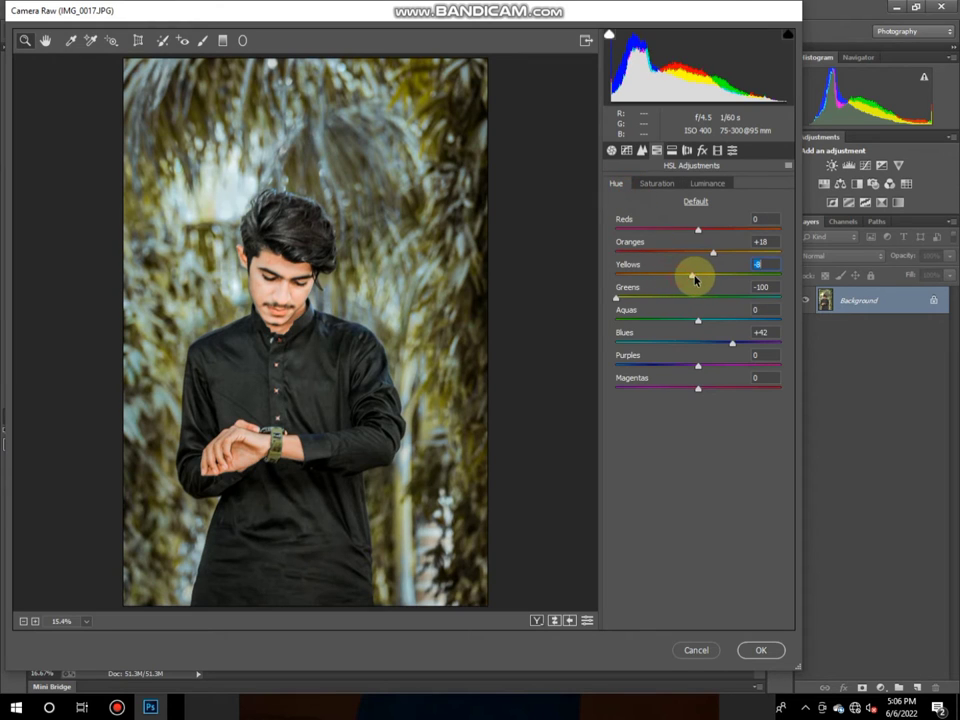
pyautogui.moveTo(704, 280); pyautogui.dragTo(777, 274)
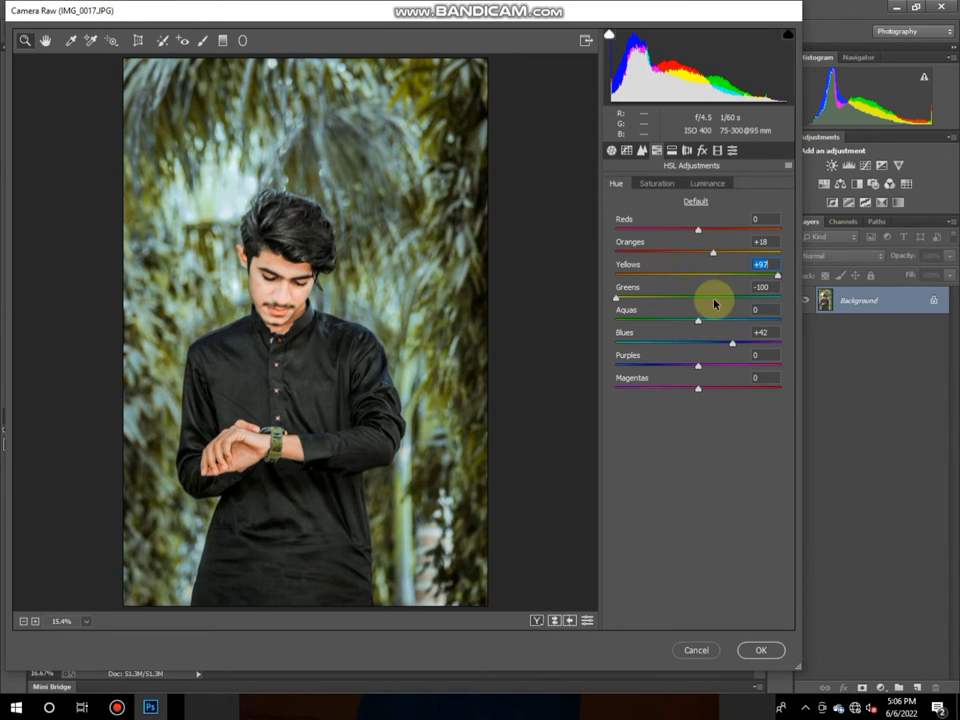
pyautogui.moveTo(664, 318)
pyautogui.mouseDown()
pyautogui.moveTo(633, 322)
pyautogui.moveTo(681, 320)
pyautogui.mouseUp()
pyautogui.moveTo(711, 280)
pyautogui.mouseDown()
pyautogui.moveTo(658, 278)
pyautogui.moveTo(563, 305)
pyautogui.mouseUp()
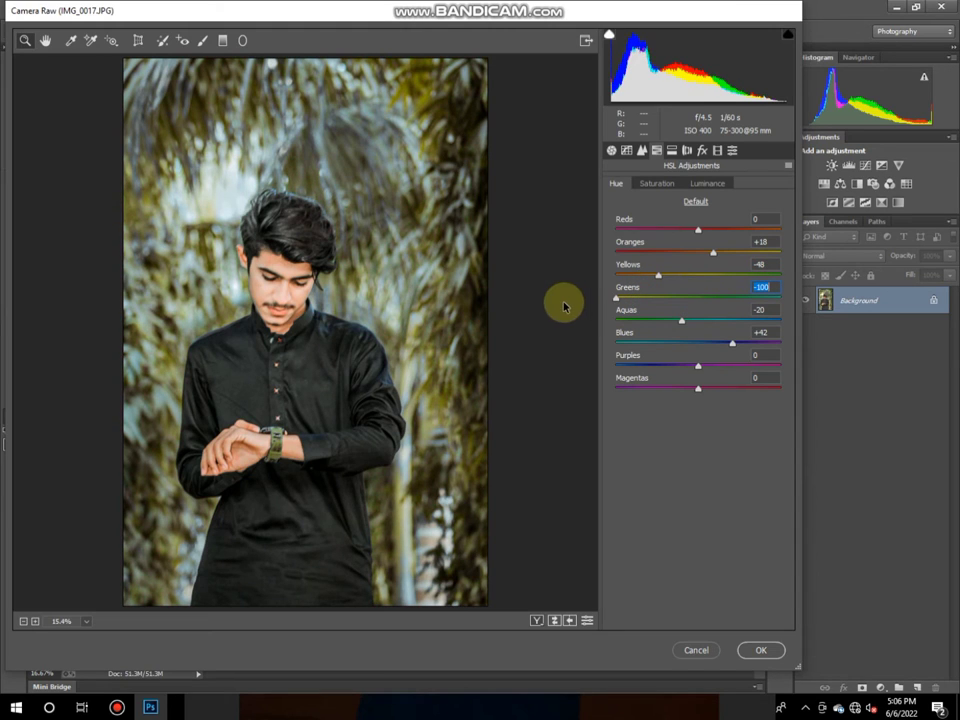
# Desaturate the greens to -78 and boost the blue saturation.
pyautogui.click(656, 184)
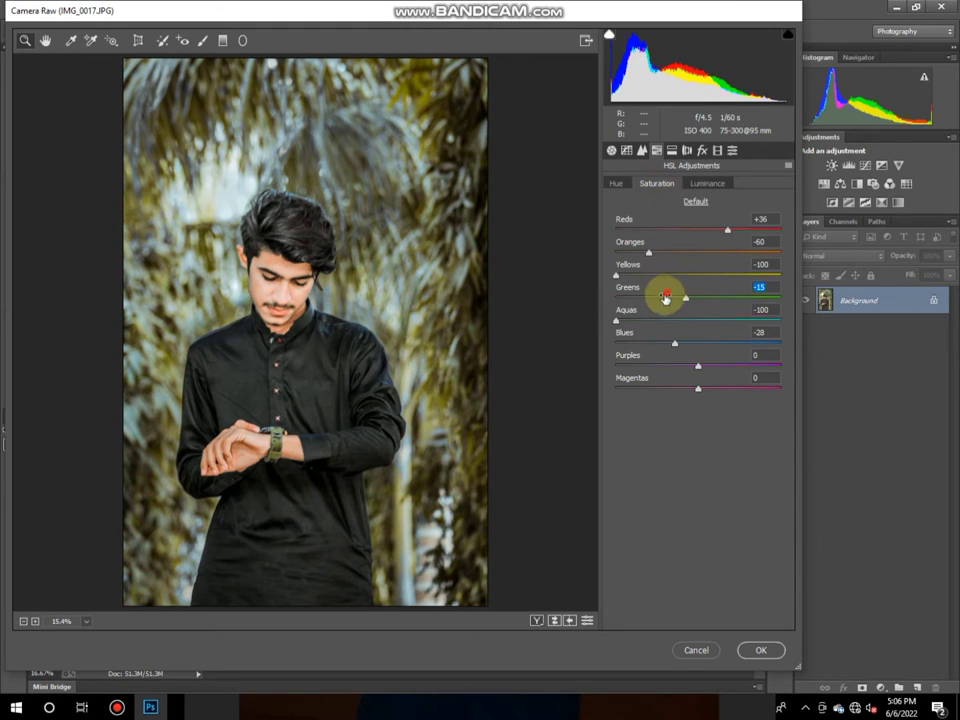
pyautogui.moveTo(665, 298); pyautogui.dragTo(641, 303)
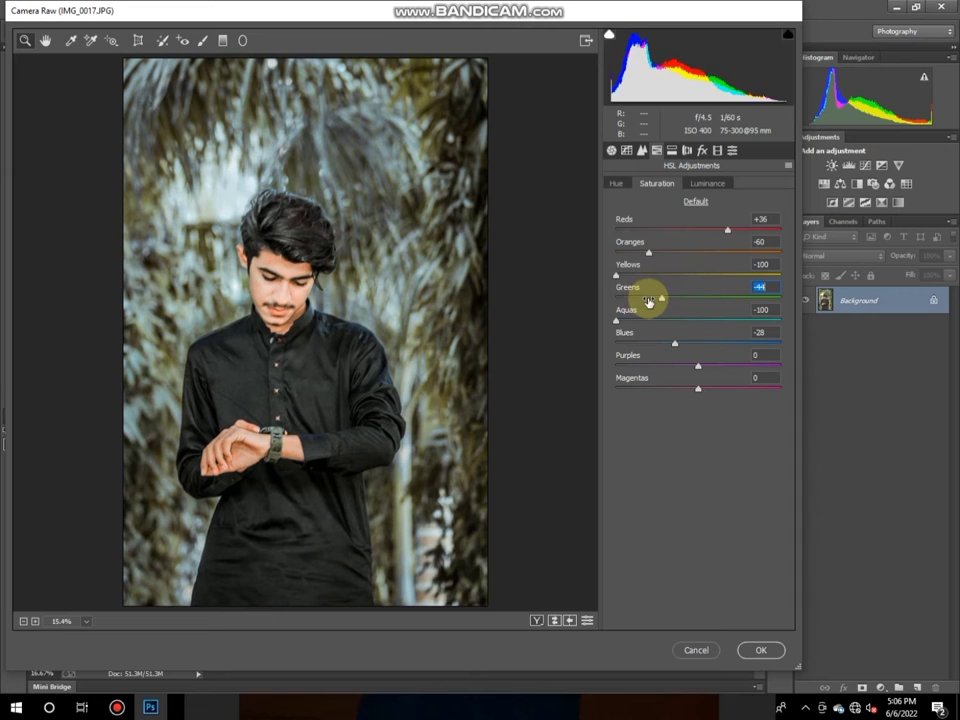
pyautogui.moveTo(649, 302); pyautogui.dragTo(620, 303)
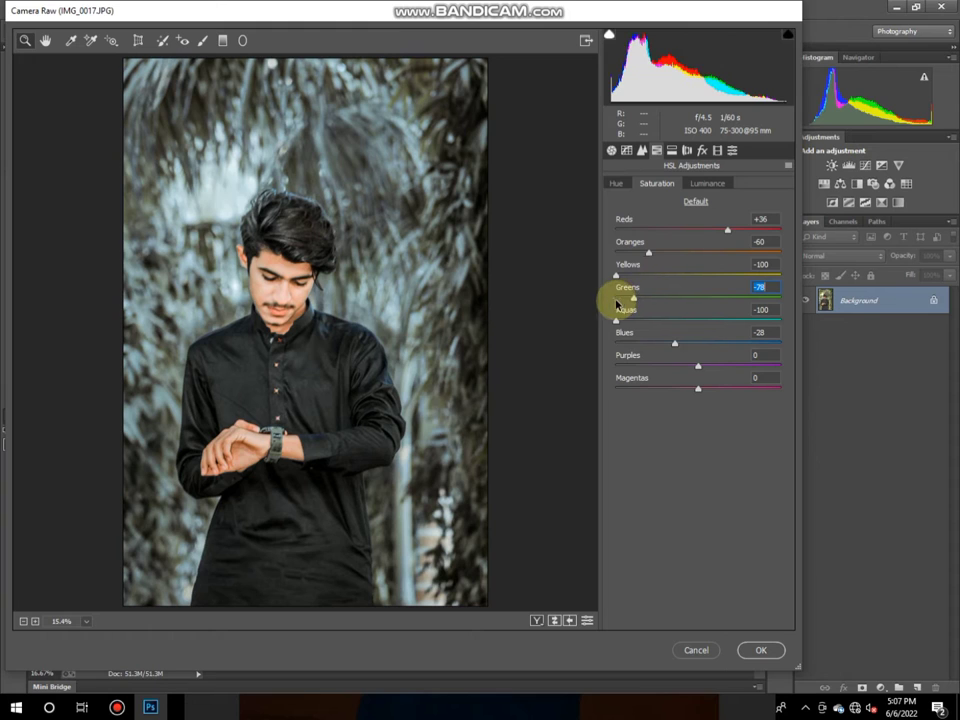
pyautogui.moveTo(704, 350)
pyautogui.mouseDown()
pyautogui.moveTo(771, 340)
pyautogui.moveTo(767, 332)
pyautogui.mouseUp()
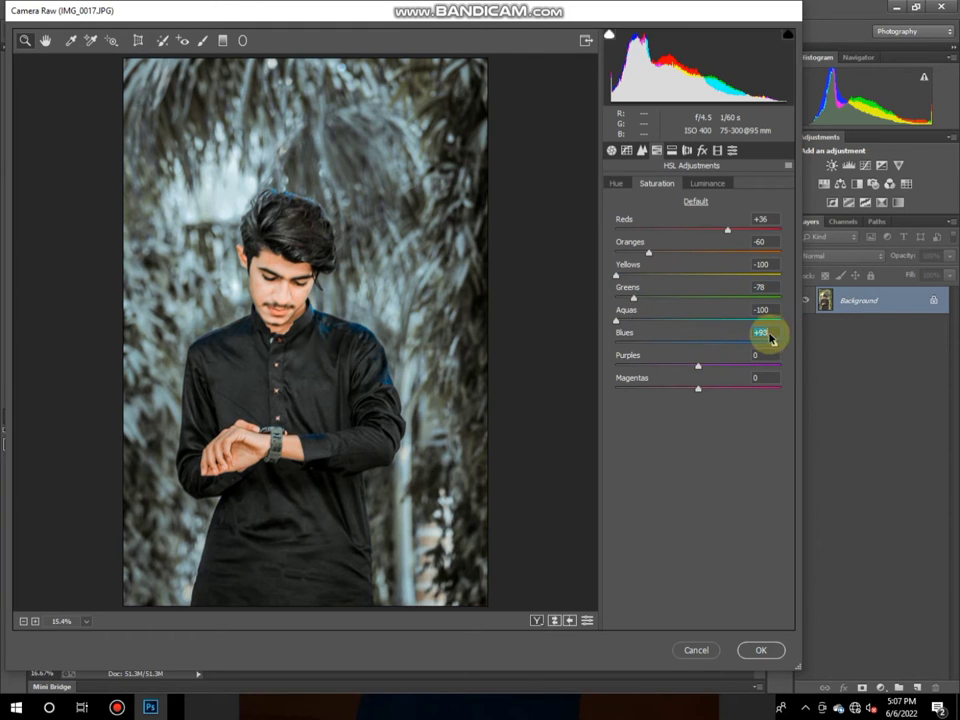
pyautogui.click(717, 151)
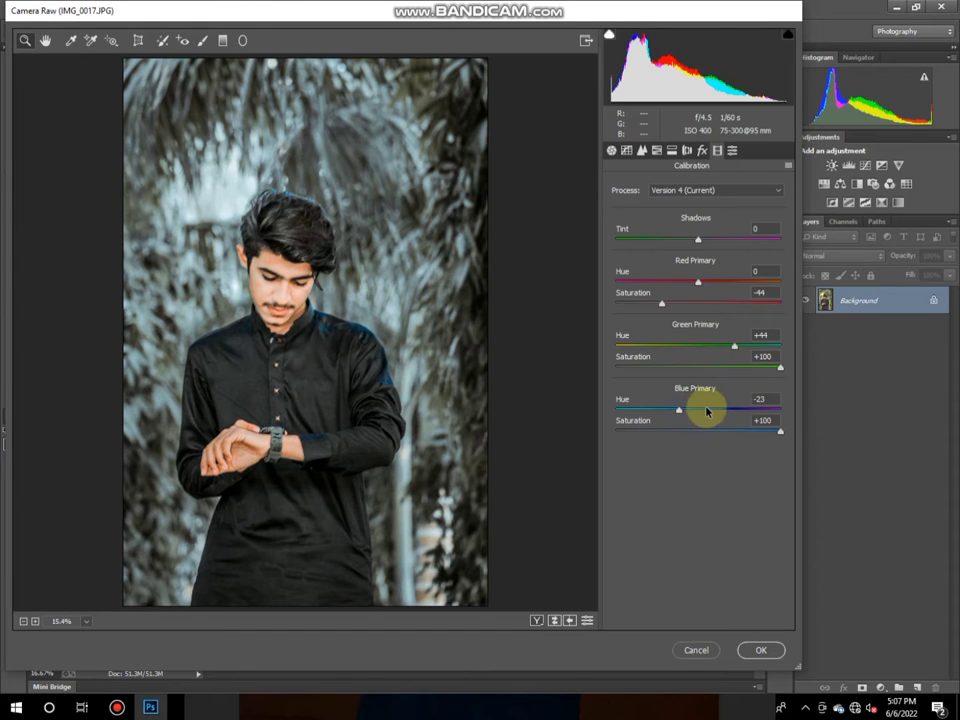
# Shift the Calibration blue primary hue to about -19.
pyautogui.click(707, 410)
pyautogui.moveTo(707, 410); pyautogui.dragTo(681, 413)
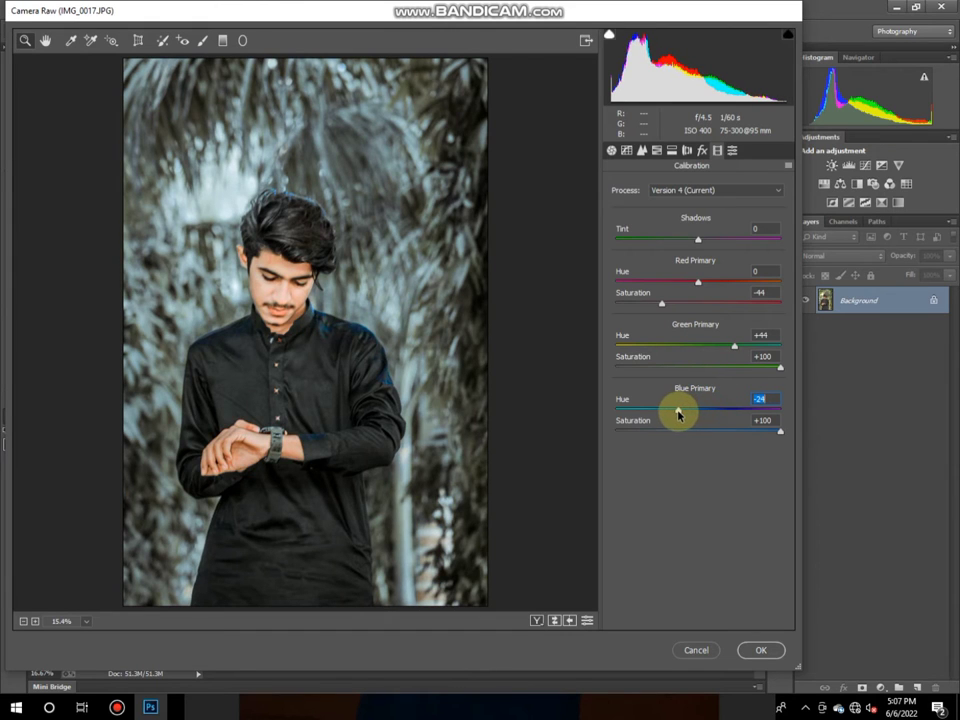
pyautogui.click(224, 210)
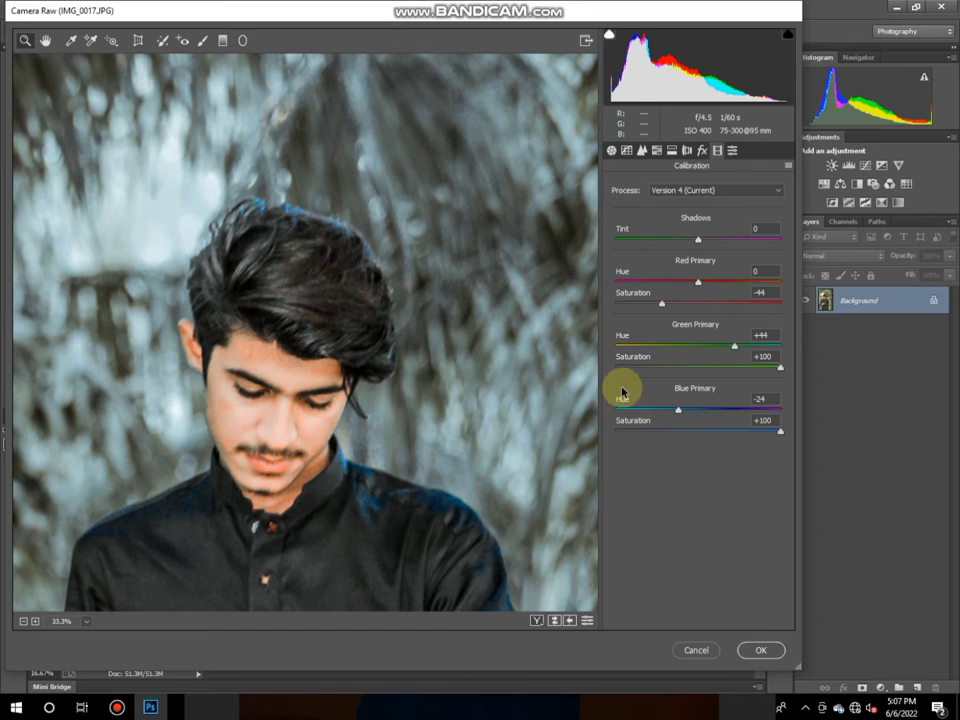
pyautogui.rightClick(397, 254)
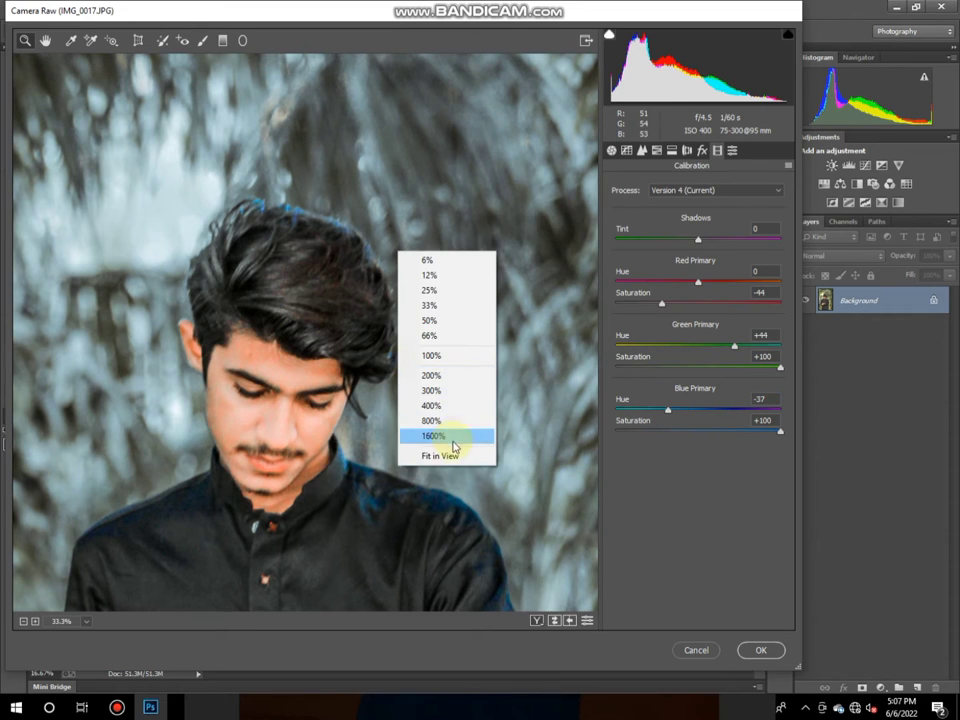
pyautogui.click(456, 451)
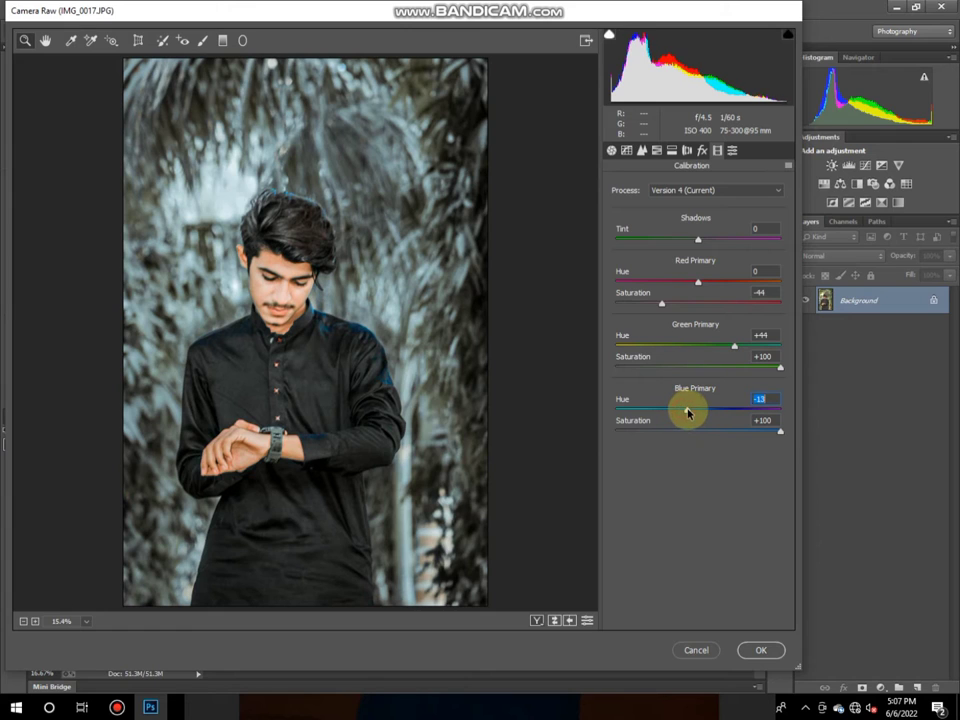
# Tint the split-toning highlights blue at saturation 24 and accept the Camera Raw changes.
pyautogui.click(657, 150)
pyautogui.click(653, 207)
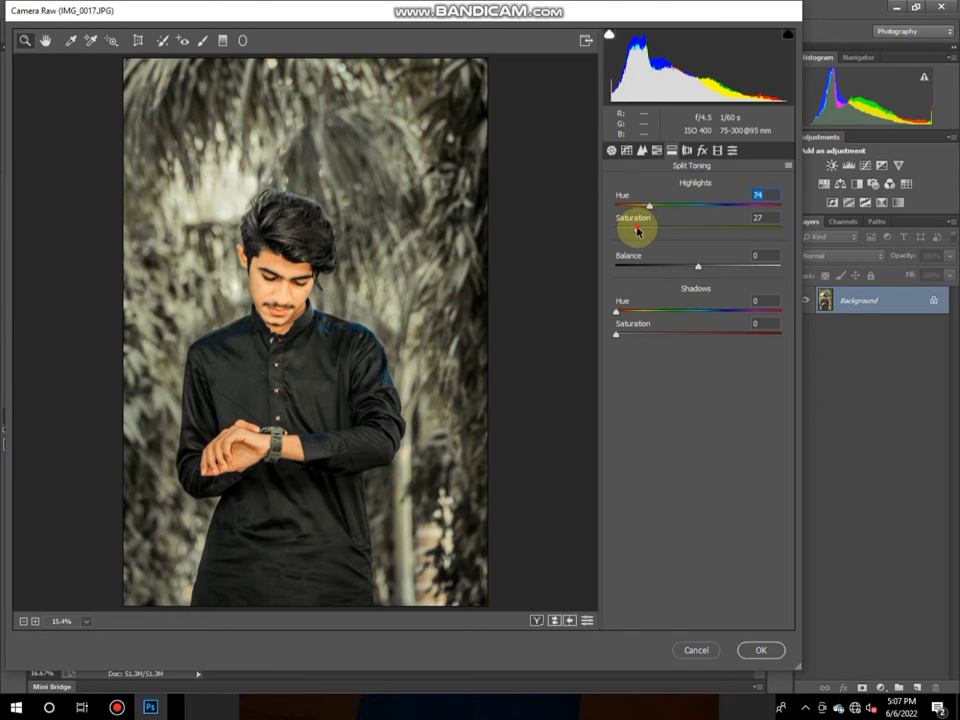
pyautogui.click(702, 207)
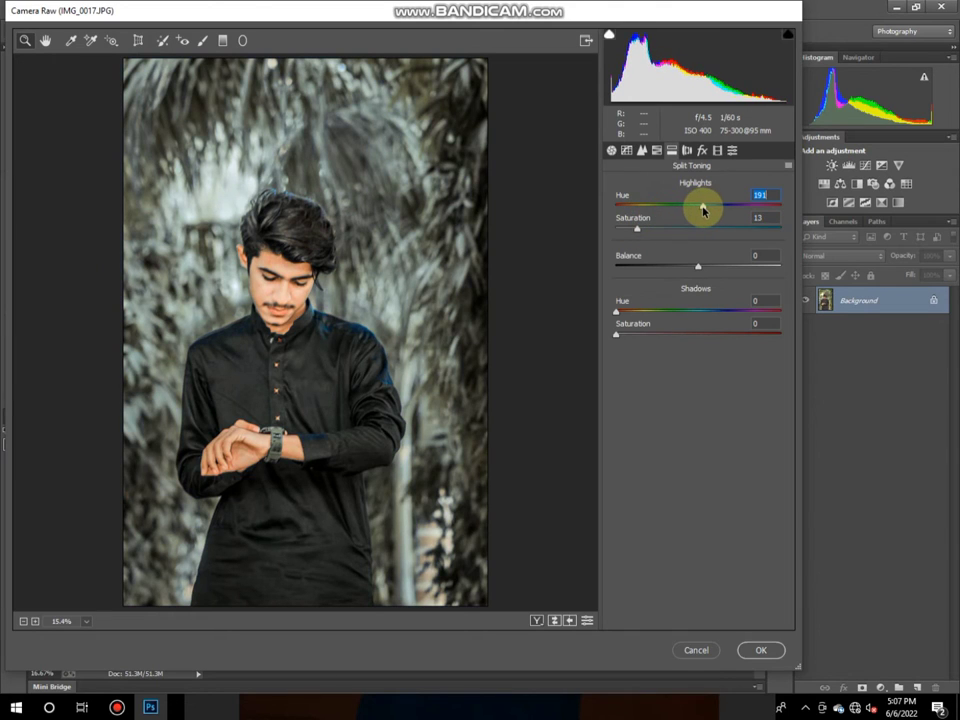
pyautogui.moveTo(698, 209); pyautogui.dragTo(695, 209)
pyautogui.click(656, 228)
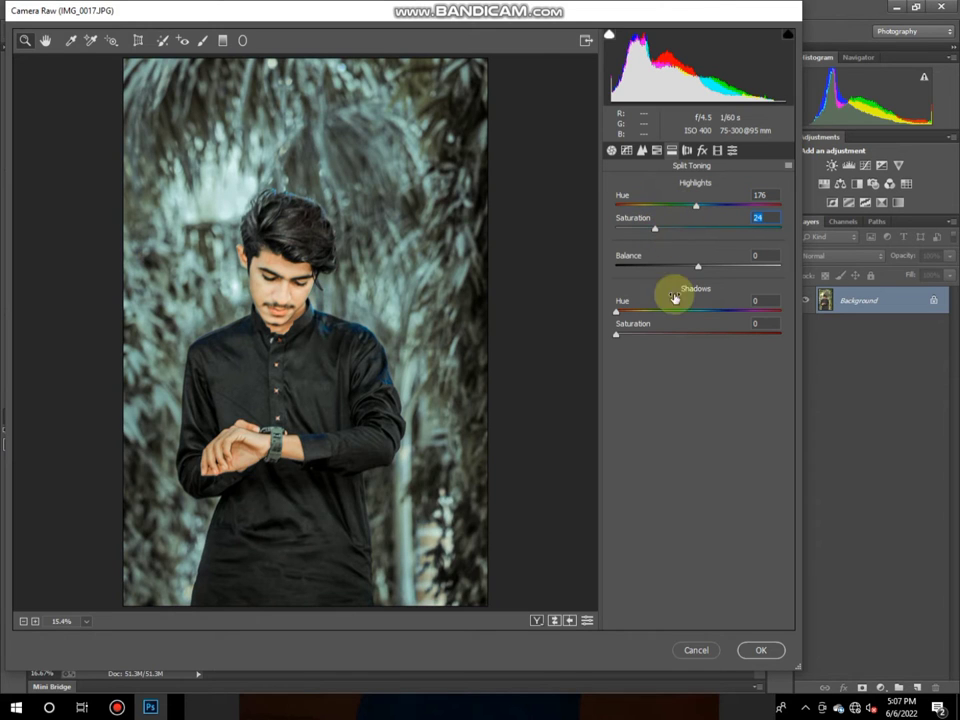
pyautogui.click(760, 650)
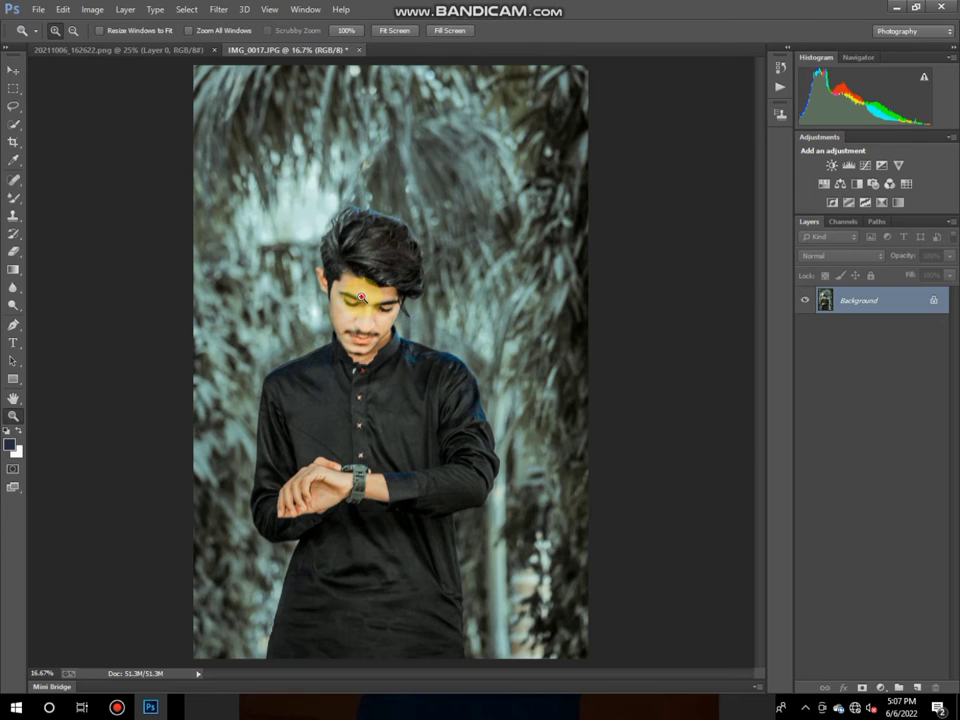
# Unlock the Background as Layer 0 and duplicate it as Layer 0 copy.
pyautogui.click(365, 301)
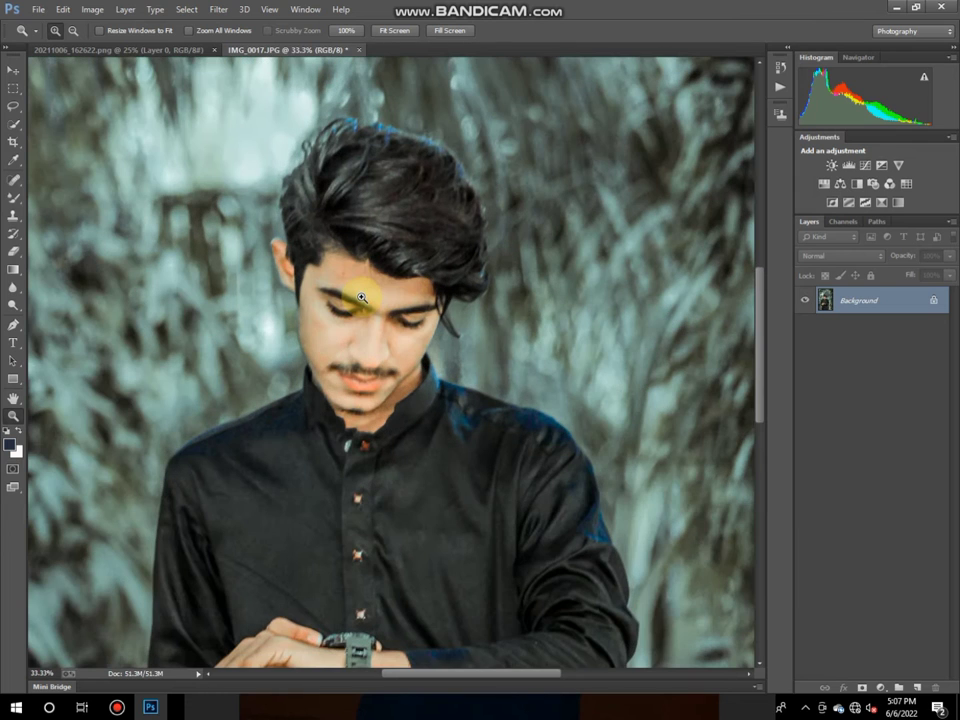
pyautogui.click(361, 297)
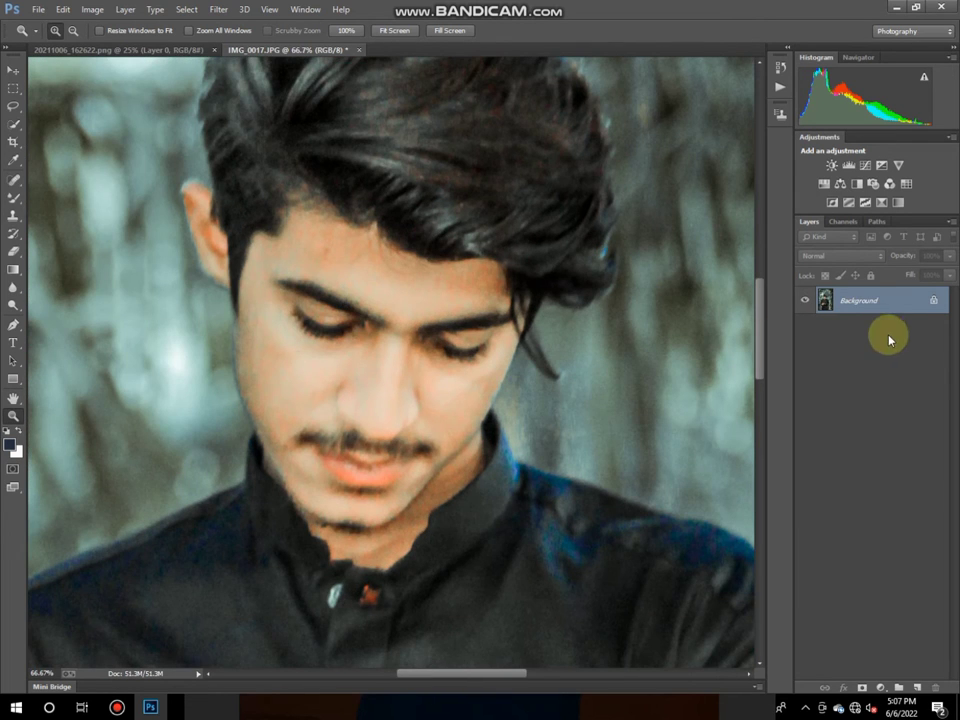
pyautogui.moveTo(910, 300); pyautogui.dragTo(900, 641)
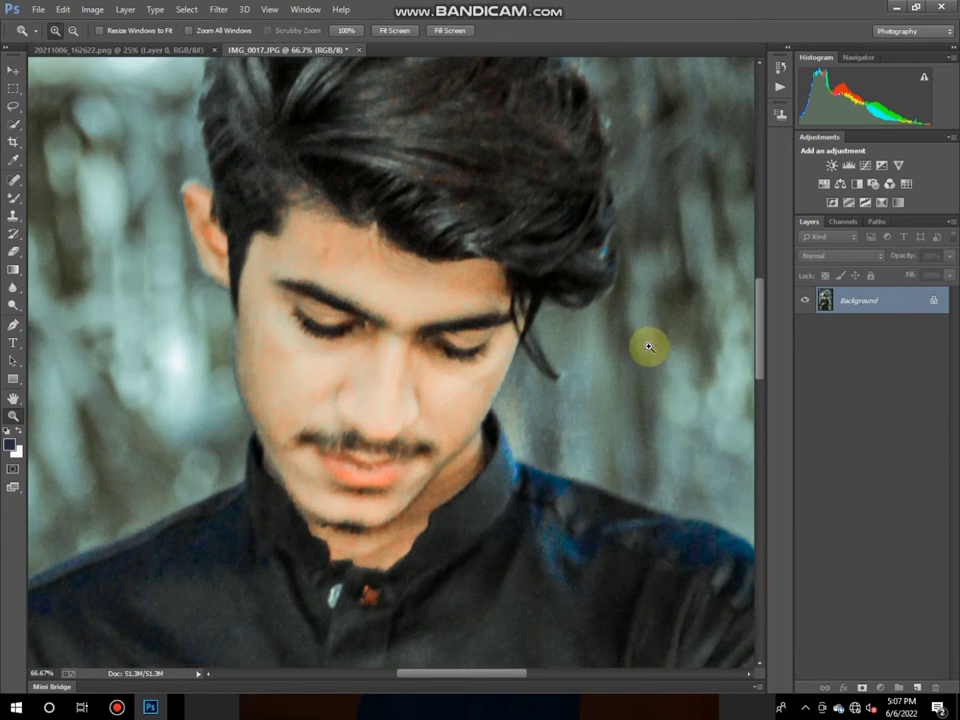
pyautogui.click(933, 299)
pyautogui.moveTo(915, 303); pyautogui.dragTo(916, 688)
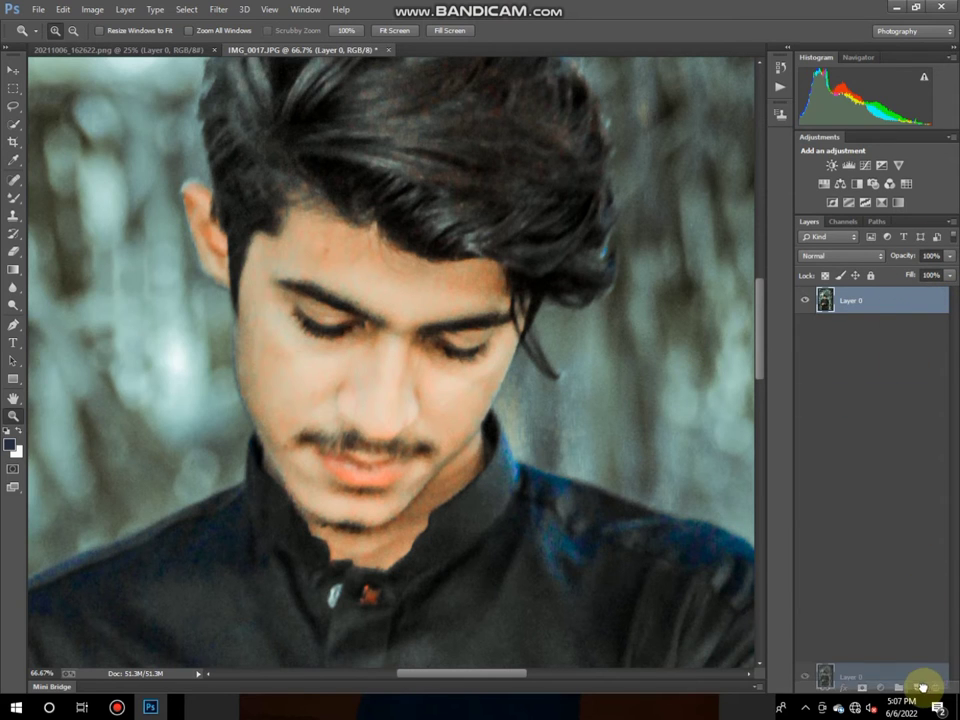
# Spot-heal a blemish on the forehead at 100% zoom.
pyautogui.click(354, 314)
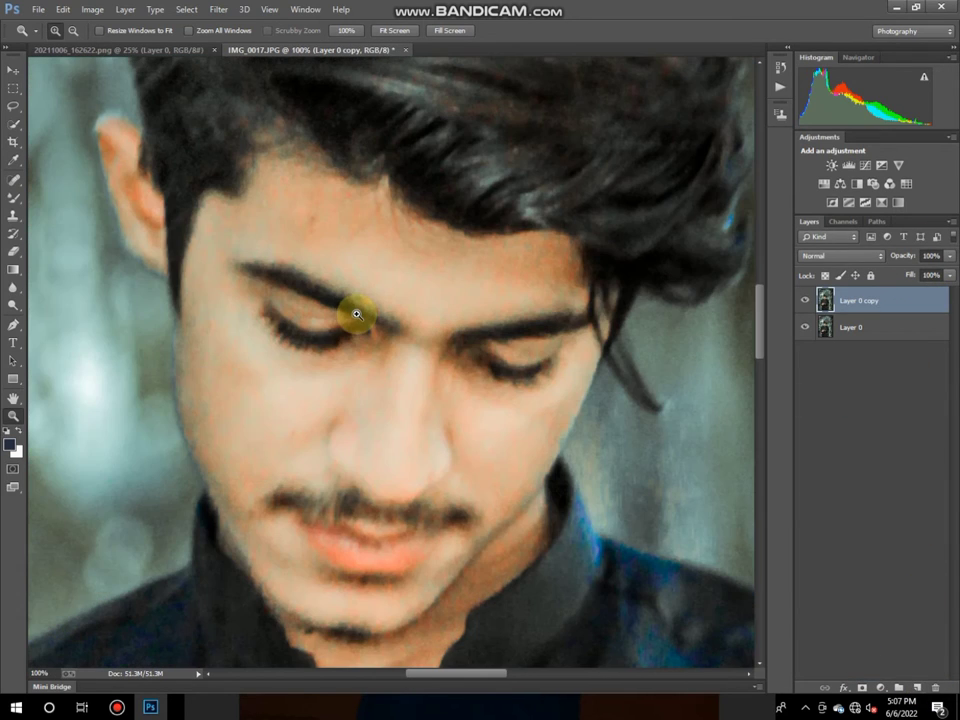
pyautogui.click(14, 180)
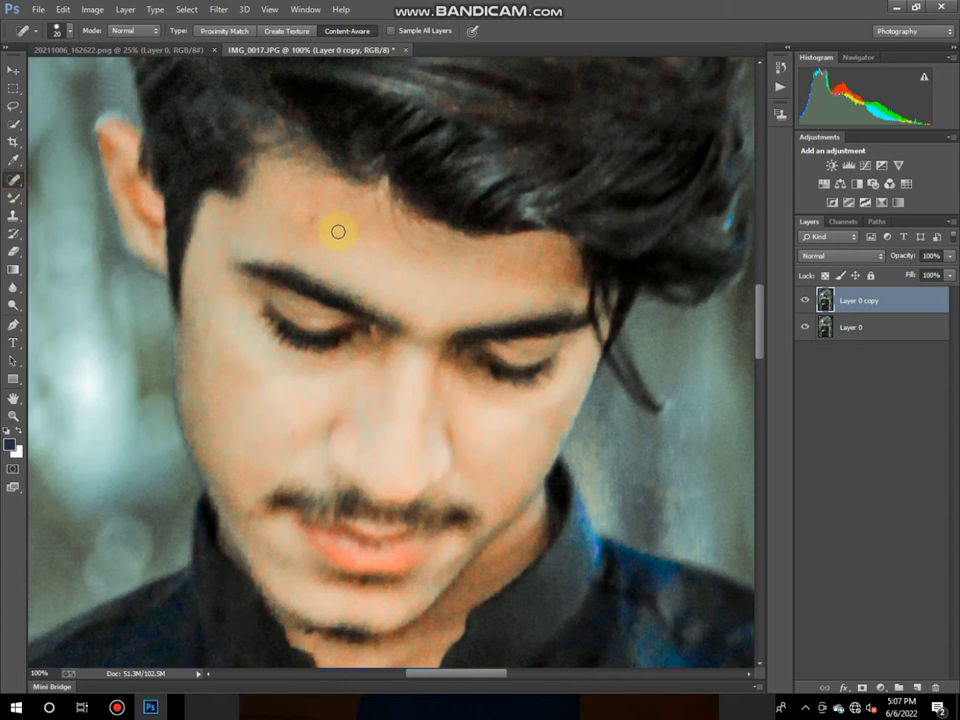
pyautogui.click(405, 275)
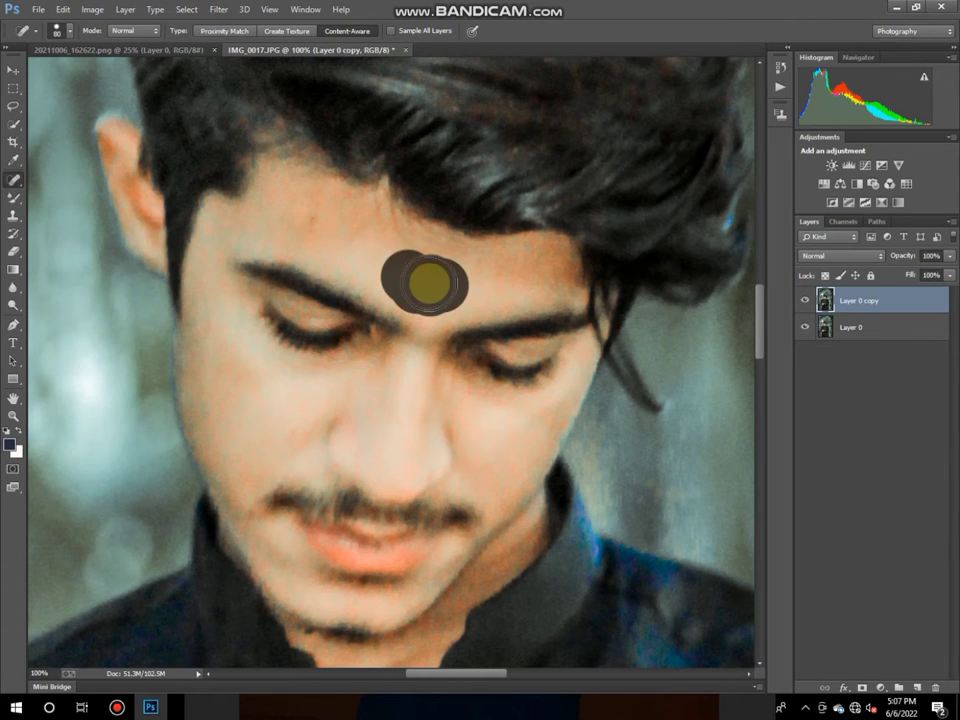
# Smooth the forehead skin with the Mixer Brush.
pyautogui.click(14, 197)
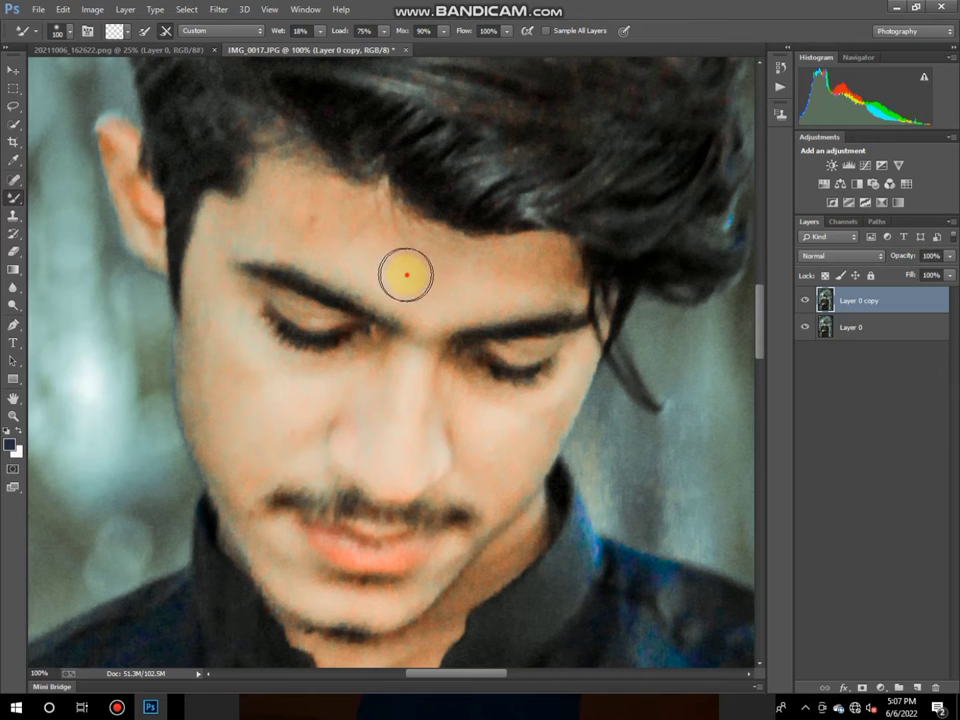
pyautogui.moveTo(405, 274)
pyautogui.mouseDown()
pyautogui.moveTo(522, 270)
pyautogui.moveTo(273, 200)
pyautogui.moveTo(364, 219)
pyautogui.moveTo(424, 253)
pyautogui.moveTo(512, 272)
pyautogui.moveTo(535, 266)
pyautogui.moveTo(327, 244)
pyautogui.moveTo(229, 216)
pyautogui.moveTo(245, 233)
pyautogui.mouseUp()
pyautogui.press('[')
pyautogui.press('[')
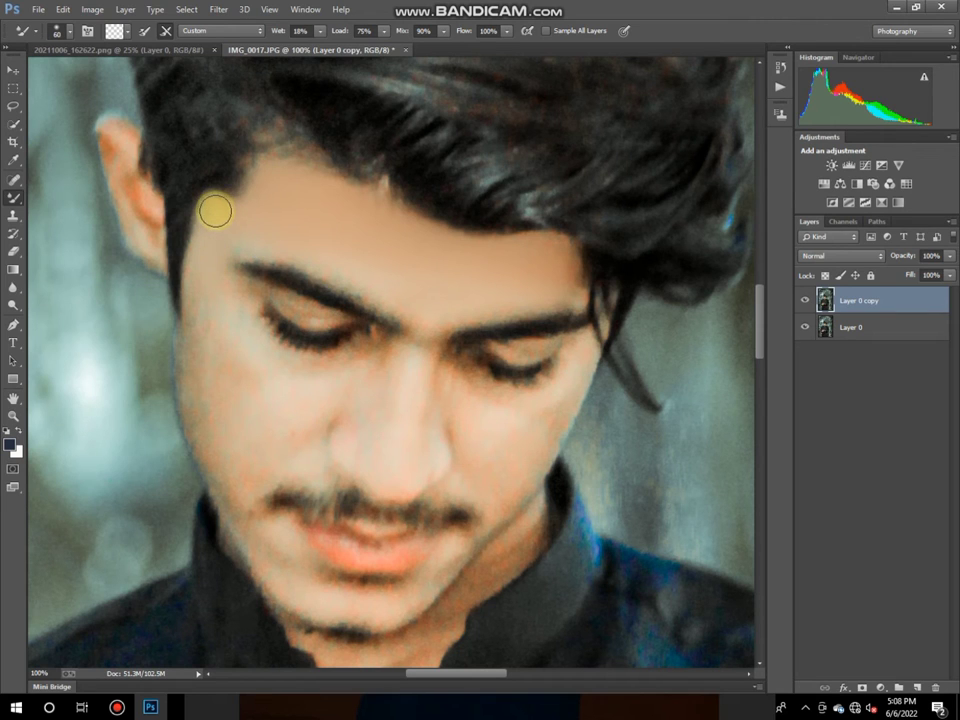
pyautogui.scroll(-2, 215, 211)
pyautogui.moveTo(214, 223)
pyautogui.mouseDown()
pyautogui.moveTo(206, 270)
pyautogui.moveTo(204, 246)
pyautogui.moveTo(208, 375)
pyautogui.moveTo(247, 310)
pyautogui.mouseUp()
pyautogui.press(']')
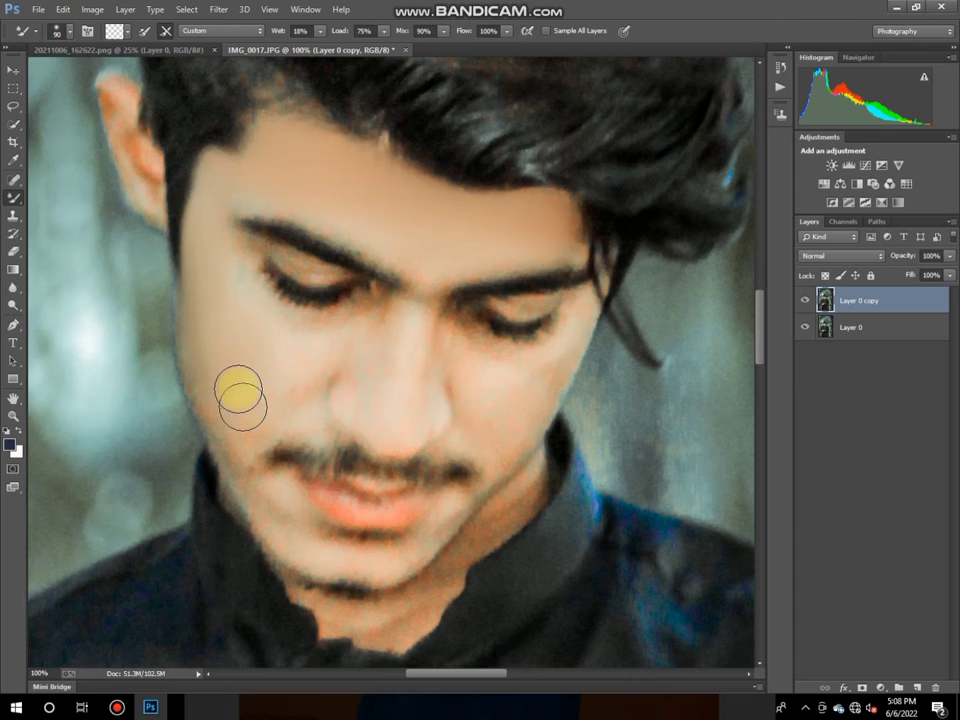
# Blend the left cheek, the nose-to-eye area and a chin spot, resizing the brush.
pyautogui.moveTo(242, 405)
pyautogui.mouseDown()
pyautogui.moveTo(229, 414)
pyautogui.moveTo(221, 371)
pyautogui.moveTo(201, 364)
pyautogui.moveTo(225, 395)
pyautogui.mouseUp()
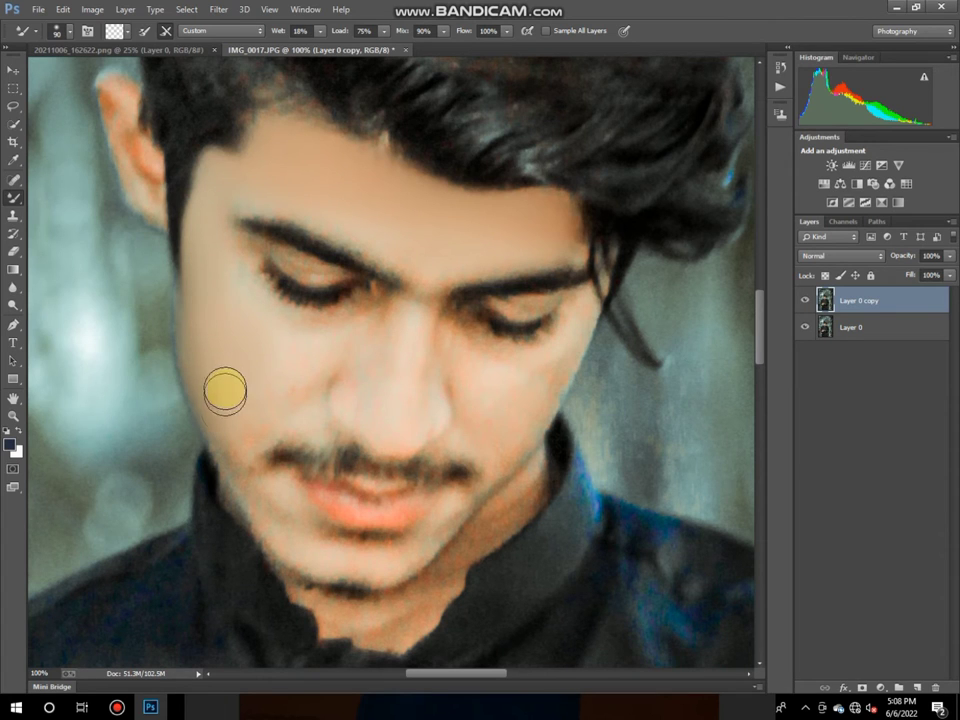
pyautogui.scroll(-1, 222, 355)
pyautogui.press('[')
pyautogui.press('[')
pyautogui.press('[')
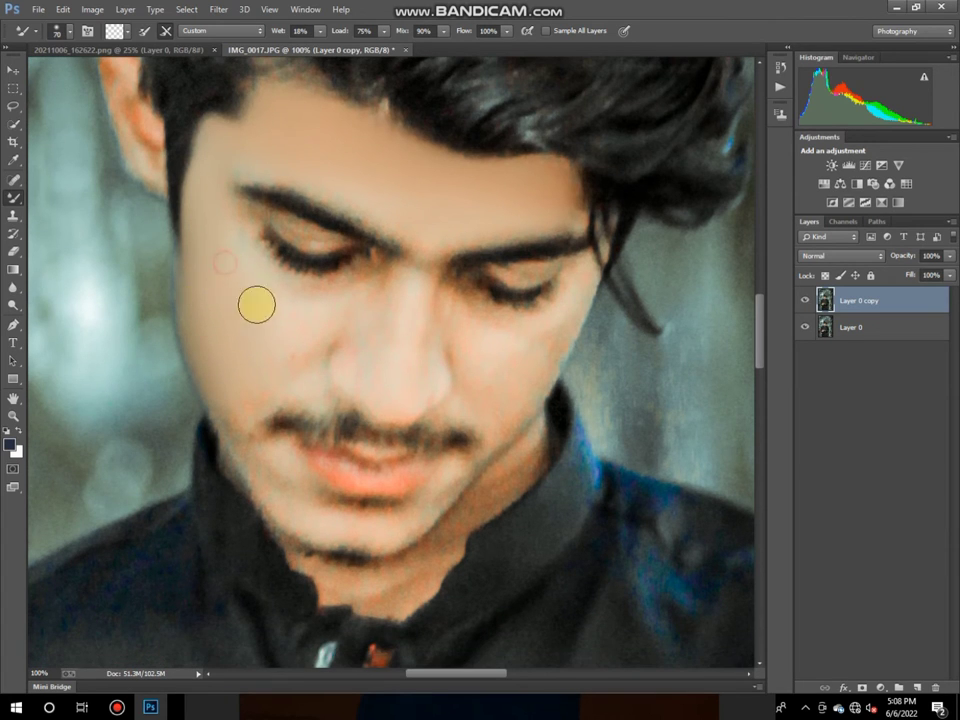
pyautogui.press('[')
pyautogui.moveTo(364, 292)
pyautogui.mouseDown()
pyautogui.moveTo(316, 239)
pyautogui.moveTo(265, 216)
pyautogui.mouseUp()
pyautogui.scroll(-1, 264, 274)
pyautogui.press(']')
pyautogui.press(']')
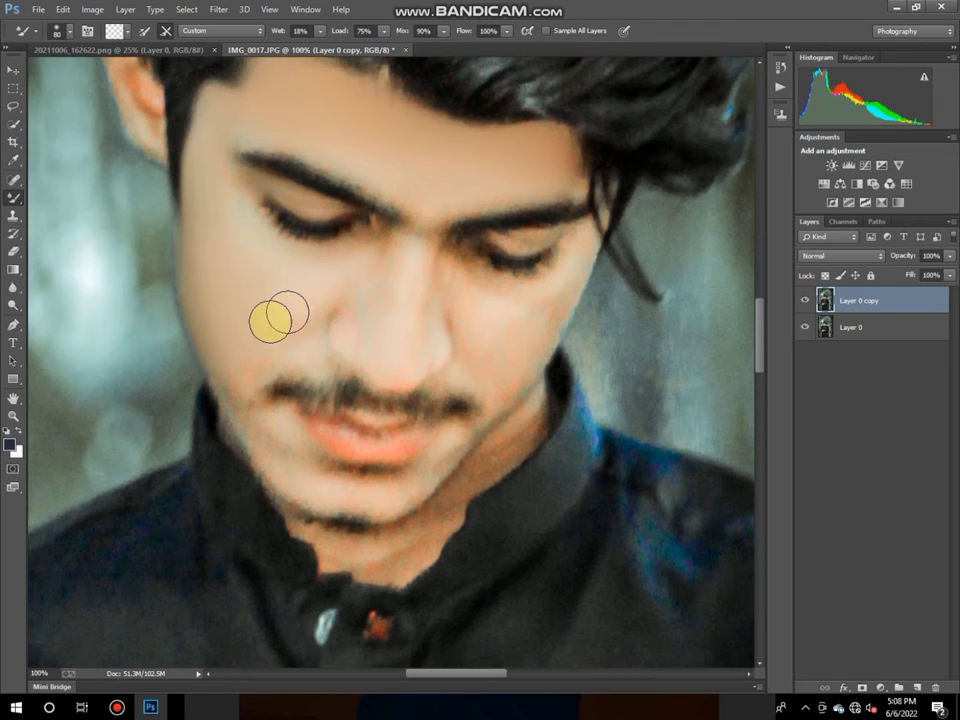
pyautogui.press('[')
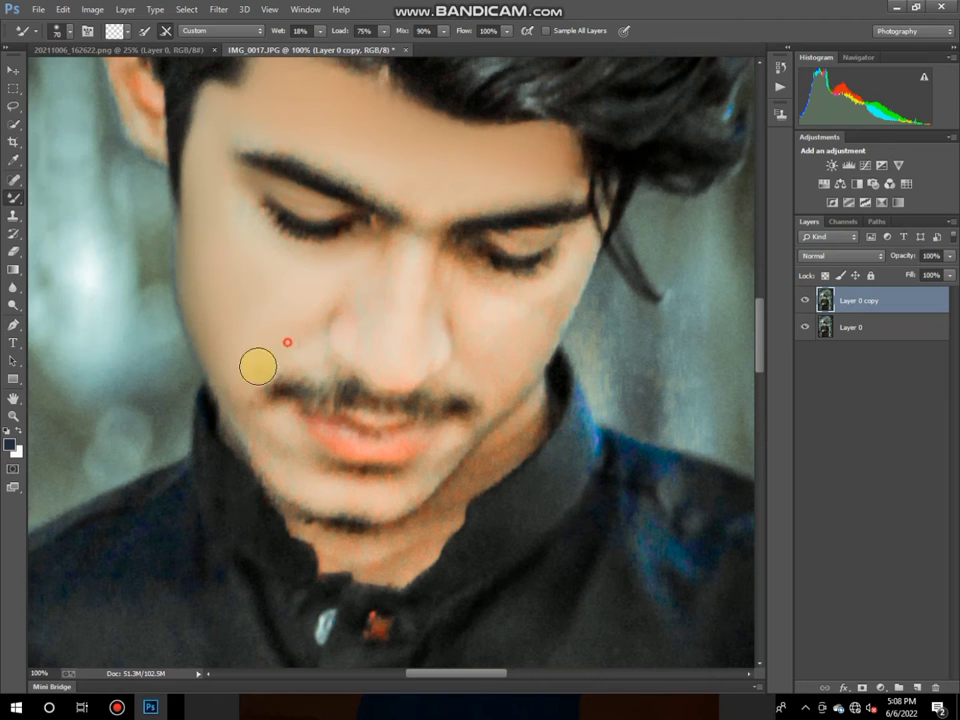
pyautogui.moveTo(280, 325)
pyautogui.mouseDown()
pyautogui.moveTo(238, 440)
pyautogui.moveTo(241, 410)
pyautogui.moveTo(336, 455)
pyautogui.moveTo(398, 447)
pyautogui.mouseUp()
pyautogui.press('[')
pyautogui.click(302, 472)
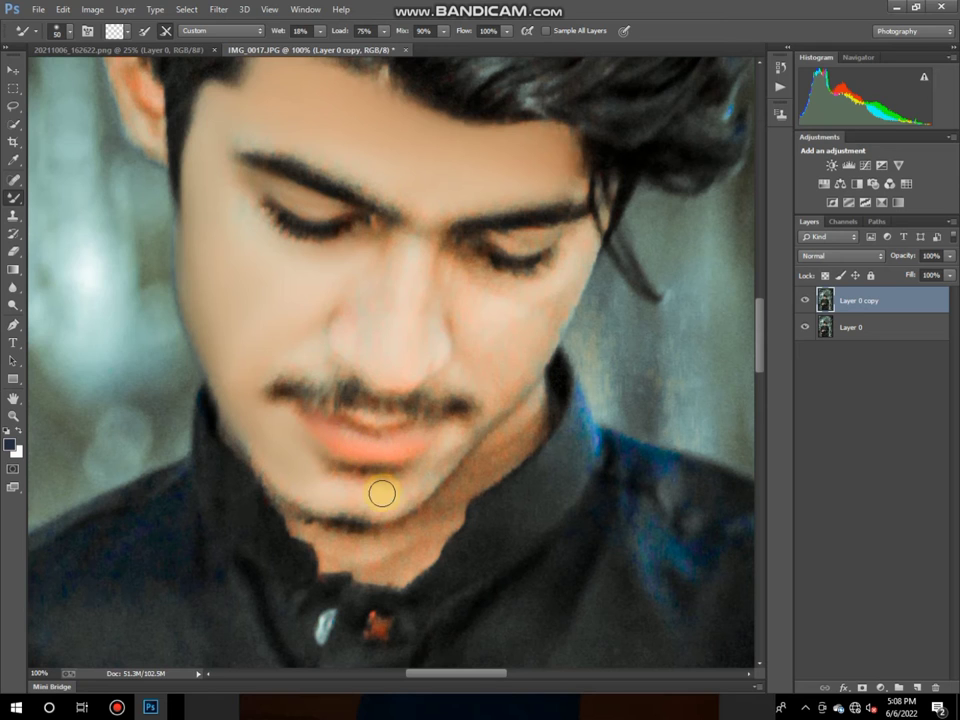
# Smooth the right jaw, under the chin, the left jawline and the skin below the lip.
pyautogui.press(']')
pyautogui.press(']')
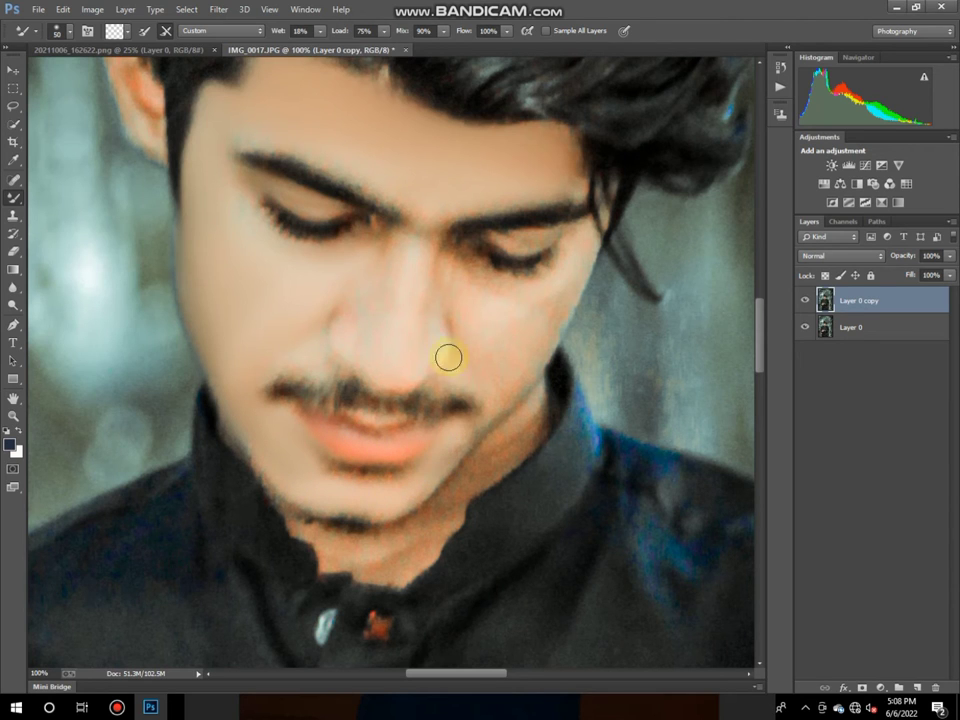
pyautogui.scroll(2, 420, 370)
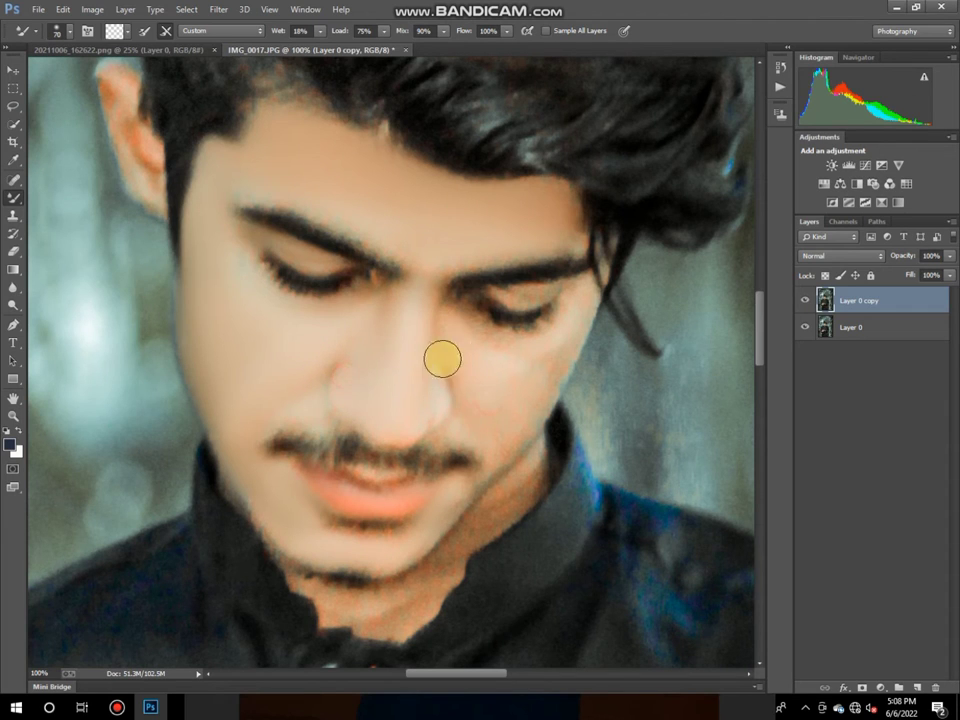
pyautogui.press(']')
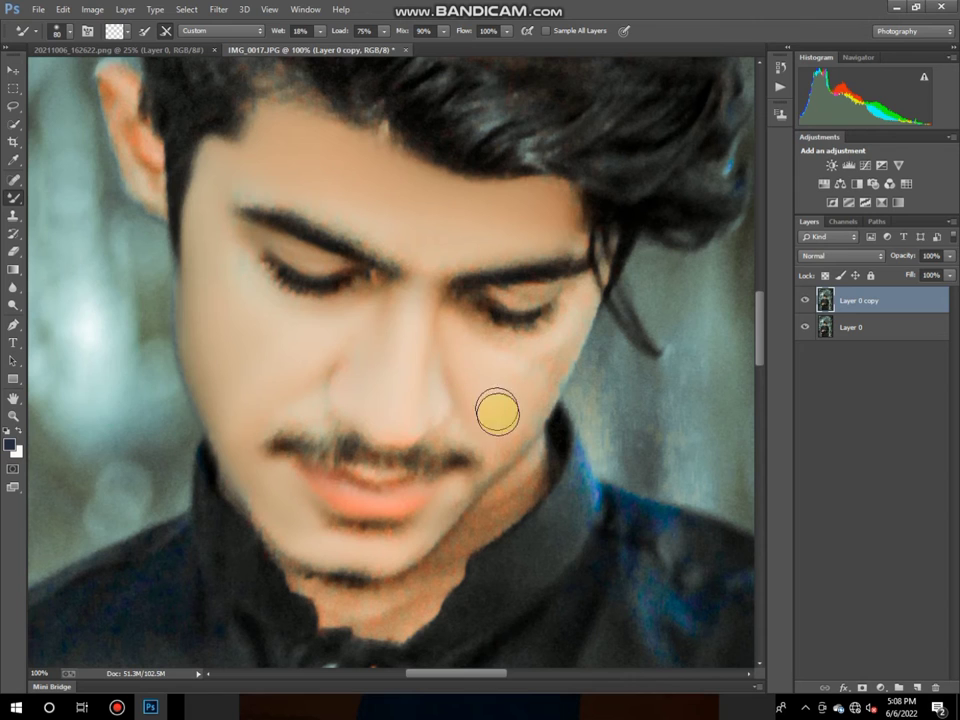
pyautogui.press('[')
pyautogui.press('[')
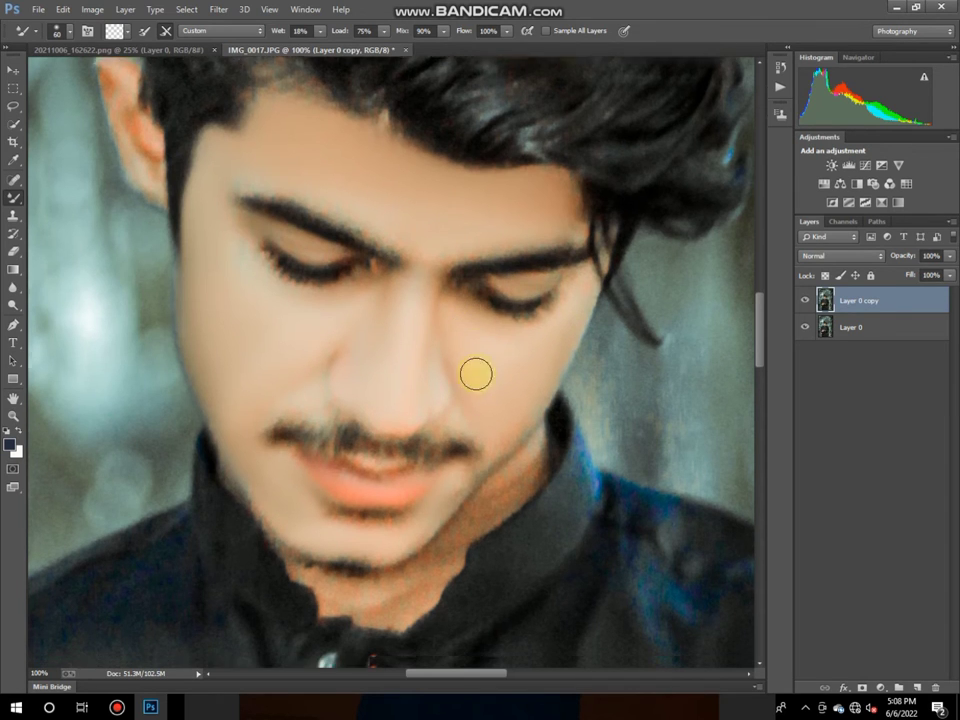
pyautogui.scroll(-3, 476, 371)
pyautogui.press(']')
pyautogui.moveTo(505, 345)
pyautogui.mouseDown()
pyautogui.moveTo(418, 441)
pyautogui.moveTo(450, 401)
pyautogui.moveTo(527, 394)
pyautogui.moveTo(498, 416)
pyautogui.mouseUp()
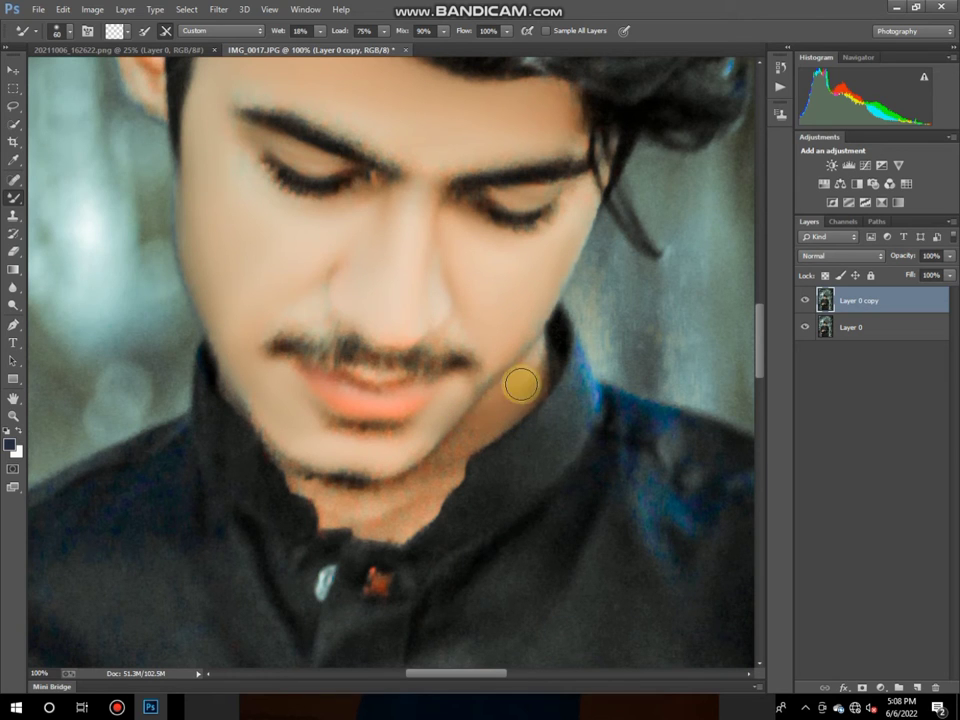
pyautogui.press('[')
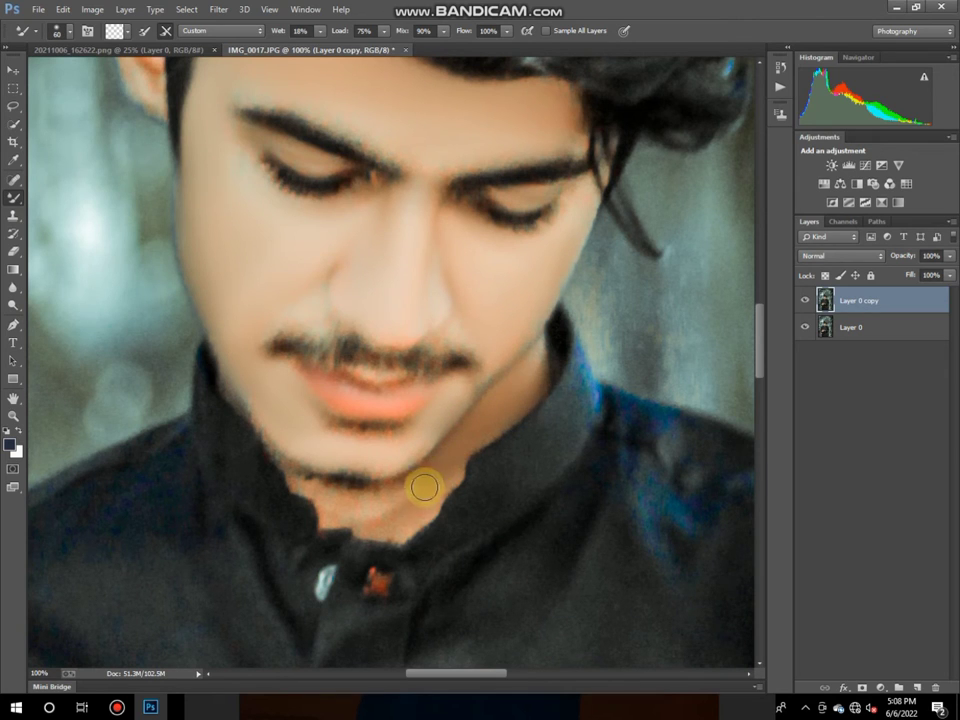
pyautogui.moveTo(392, 521)
pyautogui.mouseDown()
pyautogui.moveTo(339, 504)
pyautogui.moveTo(345, 514)
pyautogui.moveTo(405, 497)
pyautogui.mouseUp()
pyautogui.press('[')
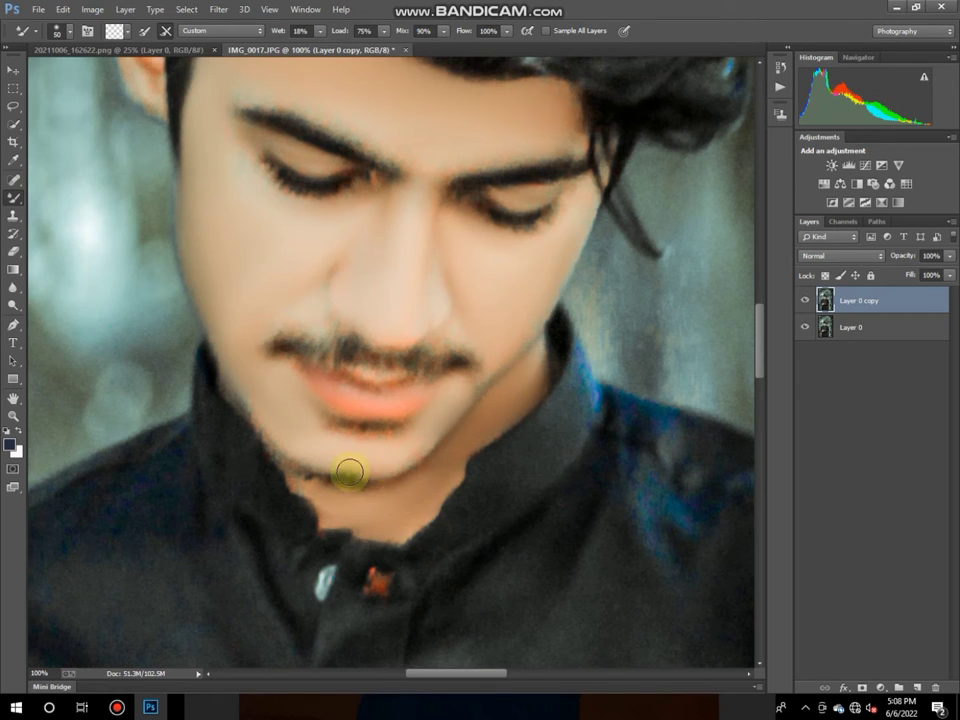
pyautogui.moveTo(282, 428); pyautogui.dragTo(236, 364)
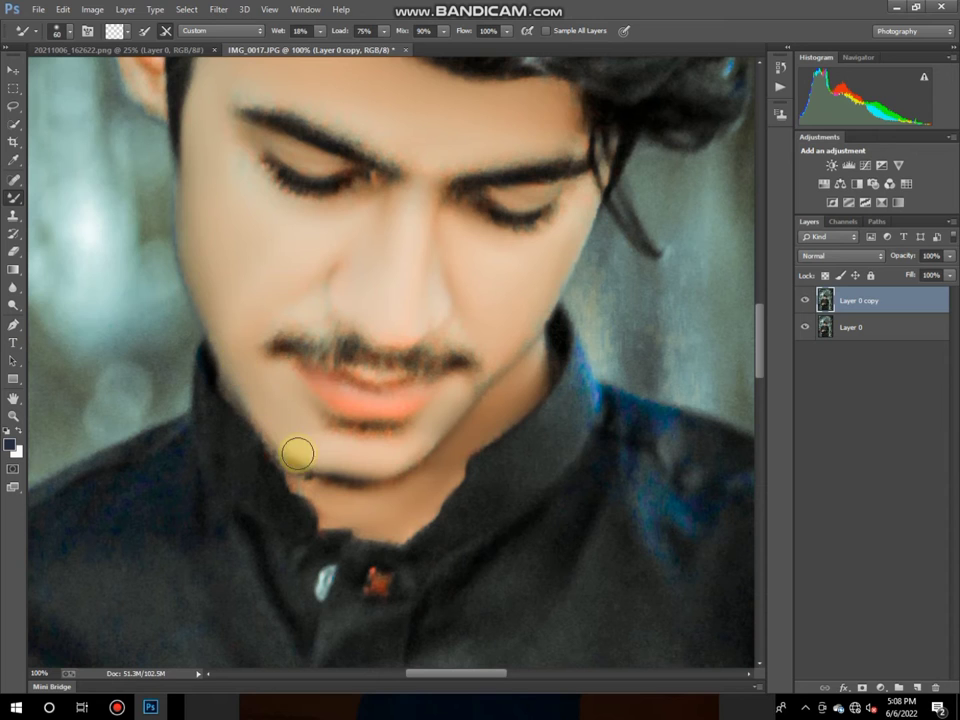
pyautogui.moveTo(287, 391); pyautogui.dragTo(362, 427)
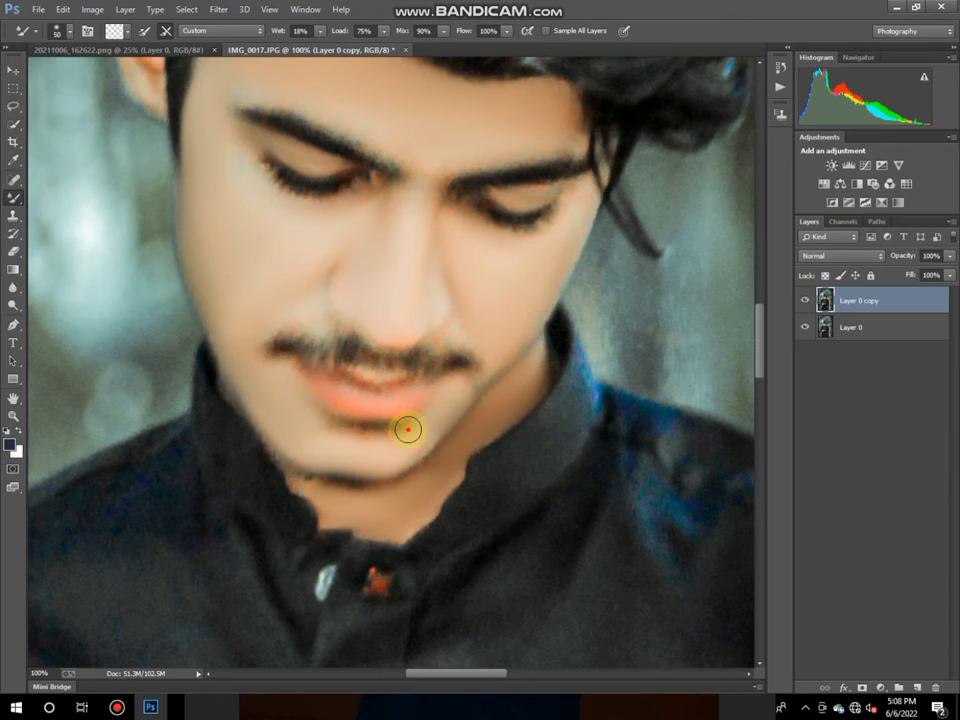
pyautogui.moveTo(279, 418); pyautogui.dragTo(311, 491)
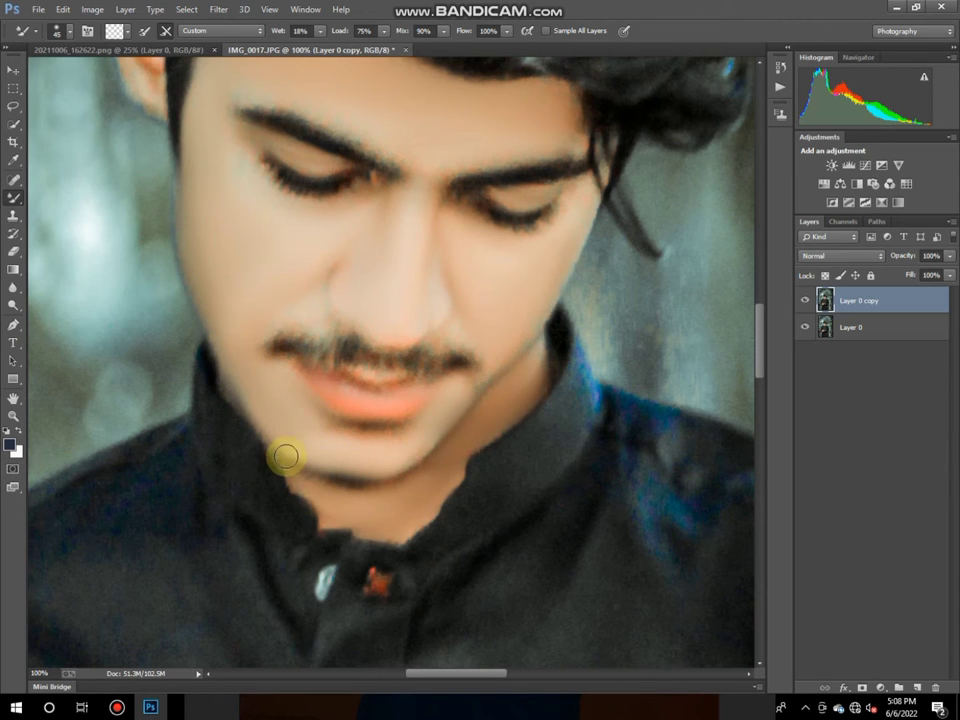
# Lighten the chin and neck skin with the Dodge Tool at 15% midtone exposure.
pyautogui.click(13, 304)
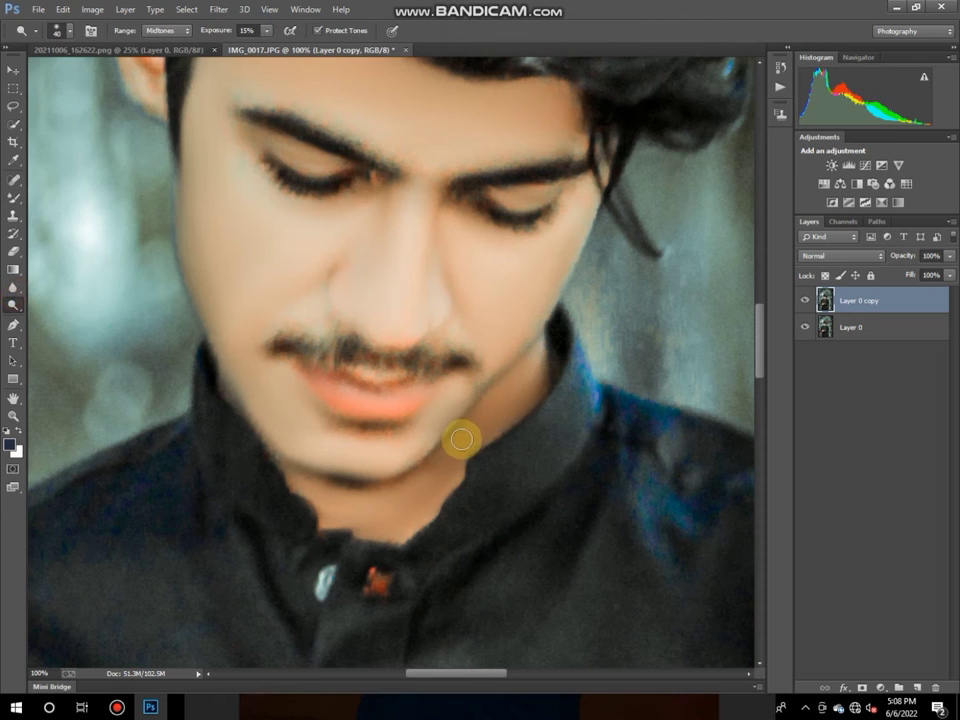
pyautogui.press(']')
pyautogui.press(']')
pyautogui.press(']')
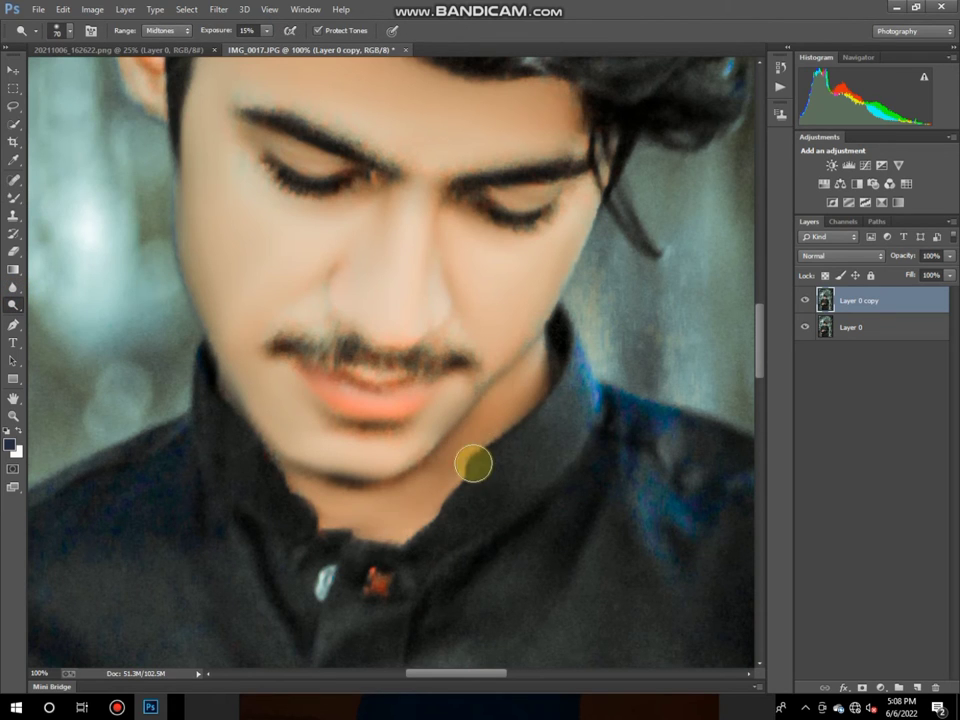
pyautogui.moveTo(259, 456)
pyautogui.mouseDown()
pyautogui.moveTo(484, 421)
pyautogui.moveTo(542, 386)
pyautogui.moveTo(489, 454)
pyautogui.moveTo(569, 244)
pyautogui.moveTo(519, 396)
pyautogui.moveTo(346, 450)
pyautogui.mouseUp()
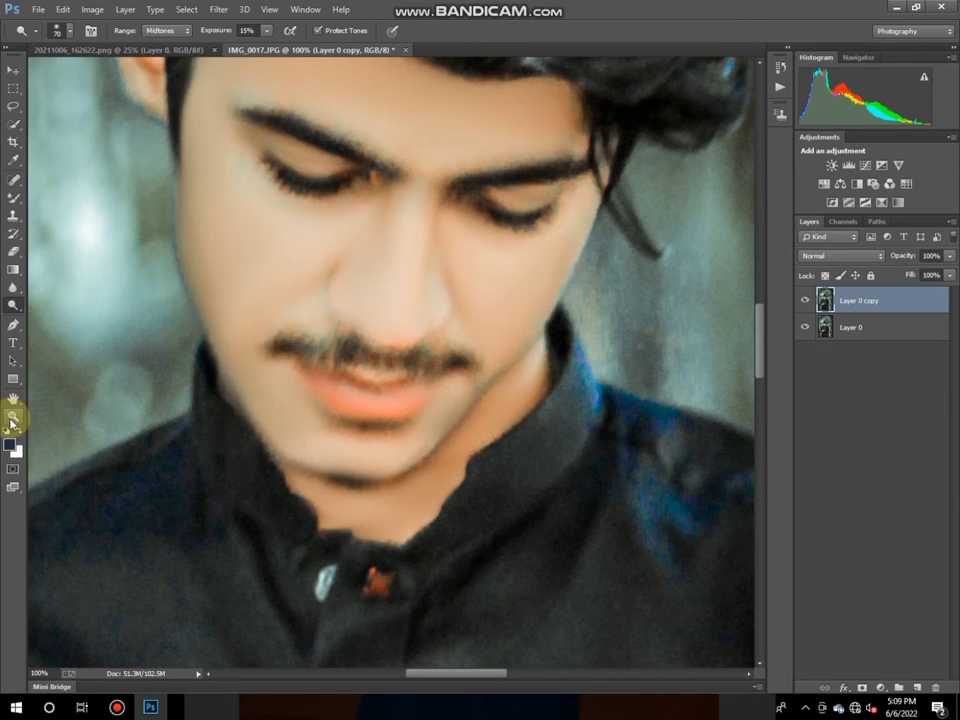
# Fit the whole portrait in the window and bring up the Filter menu.
pyautogui.click(13, 416)
pyautogui.moveTo(407, 150); pyautogui.dragTo(310, 150)
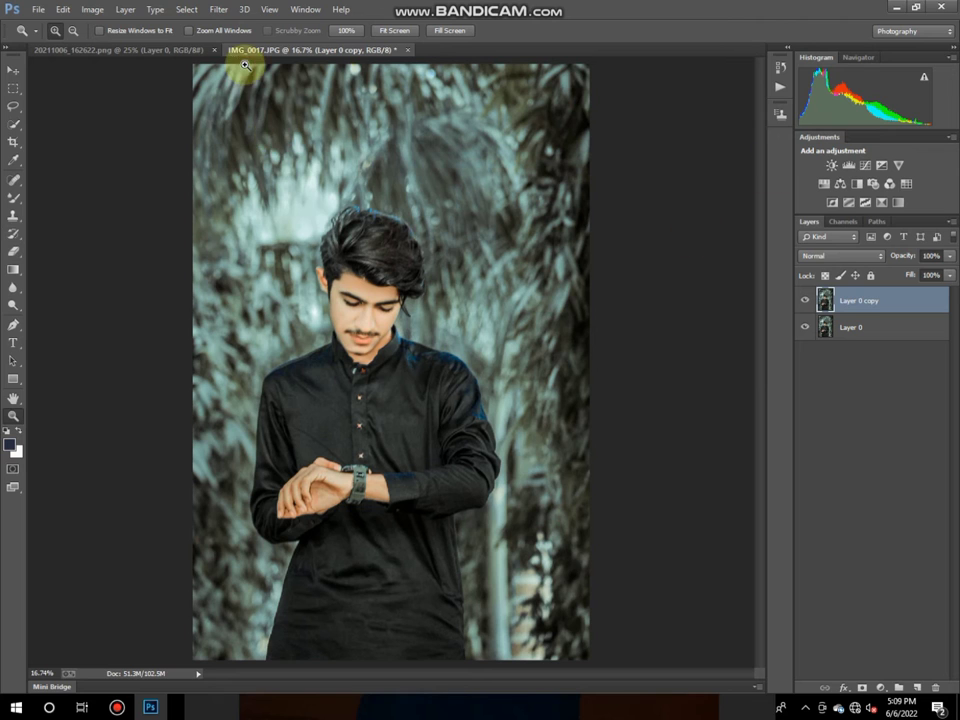
pyautogui.click(218, 9)
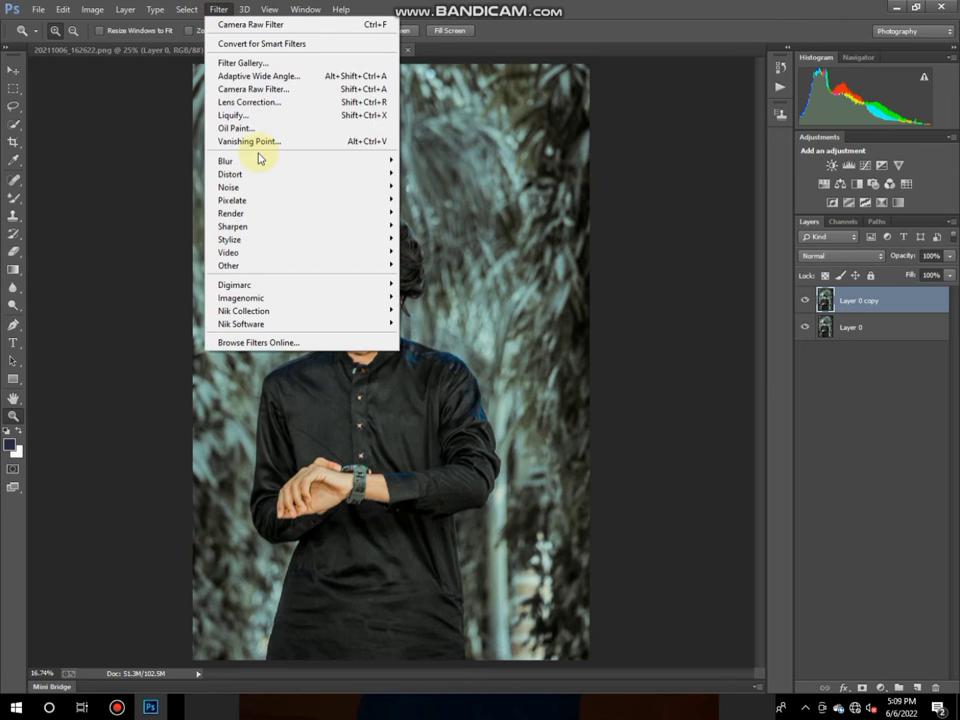
# Apply Camera Raw Calibration with blue saturation +41, green saturation -14 and blue hue +17.
pyautogui.click(257, 89)
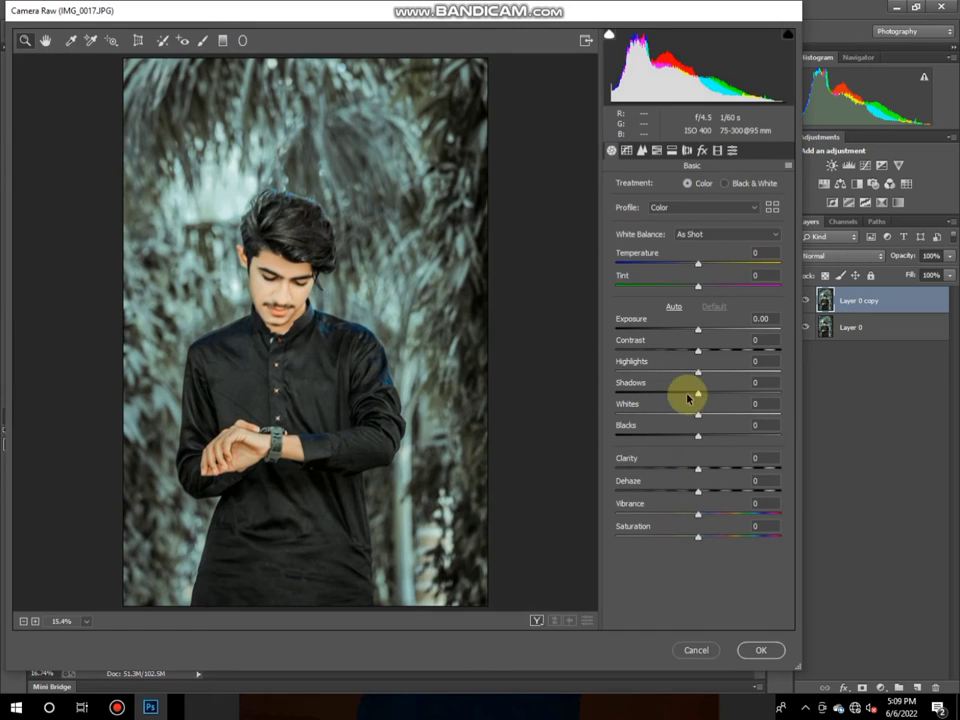
pyautogui.click(627, 150)
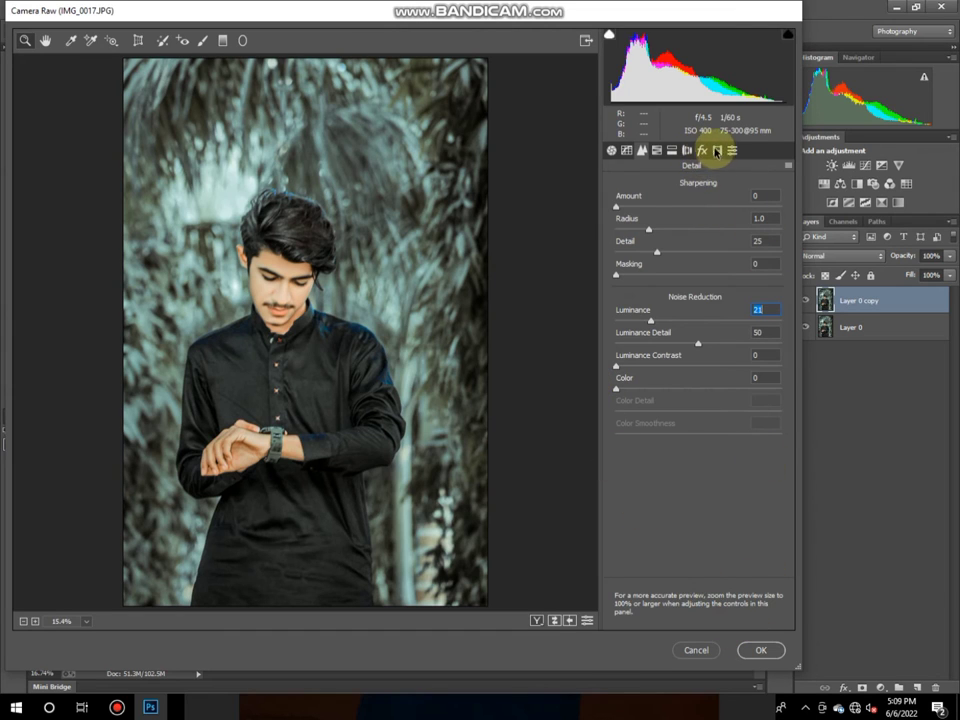
pyautogui.click(716, 150)
pyautogui.moveTo(700, 430)
pyautogui.mouseDown()
pyautogui.moveTo(740, 430)
pyautogui.moveTo(732, 430)
pyautogui.mouseUp()
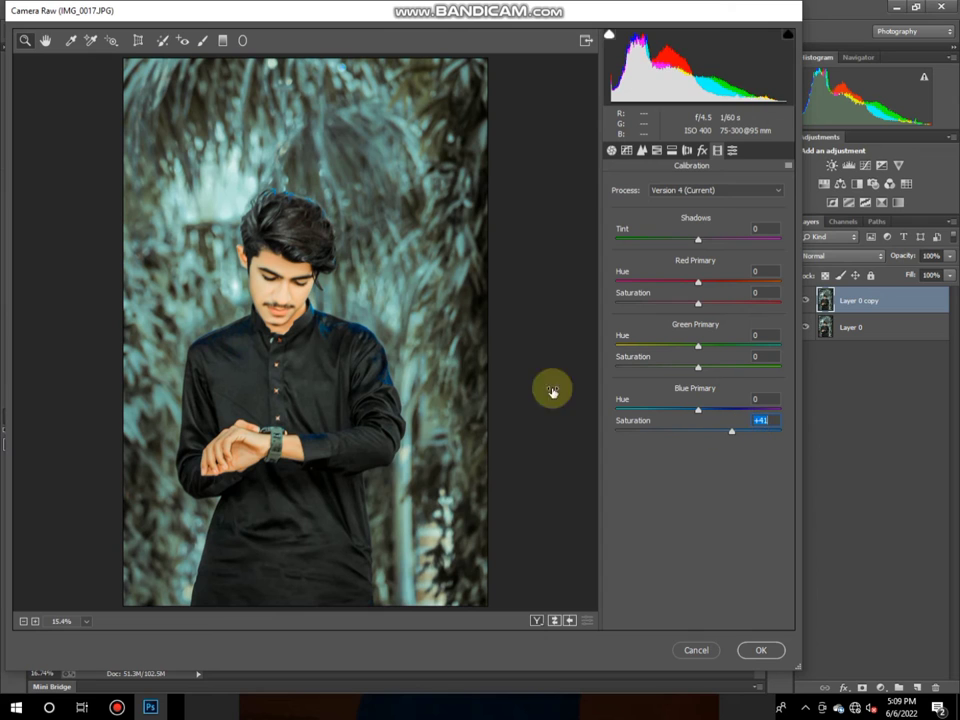
pyautogui.click(314, 272)
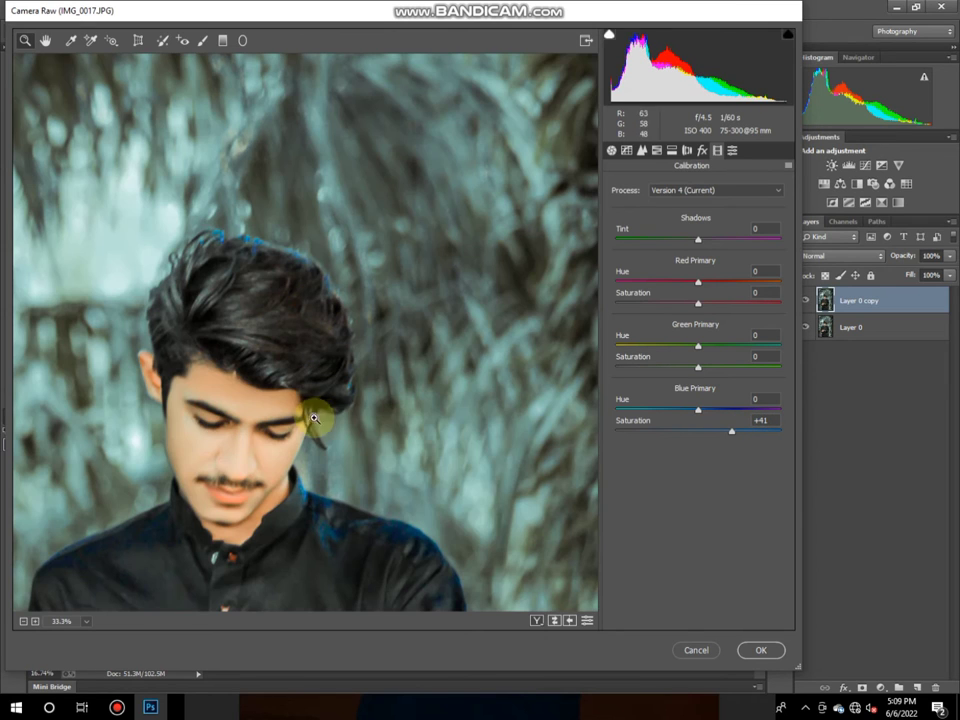
pyautogui.rightClick(378, 520)
pyautogui.click(422, 513)
pyautogui.moveTo(698, 367)
pyautogui.mouseDown()
pyautogui.moveTo(787, 375)
pyautogui.moveTo(639, 374)
pyautogui.mouseUp()
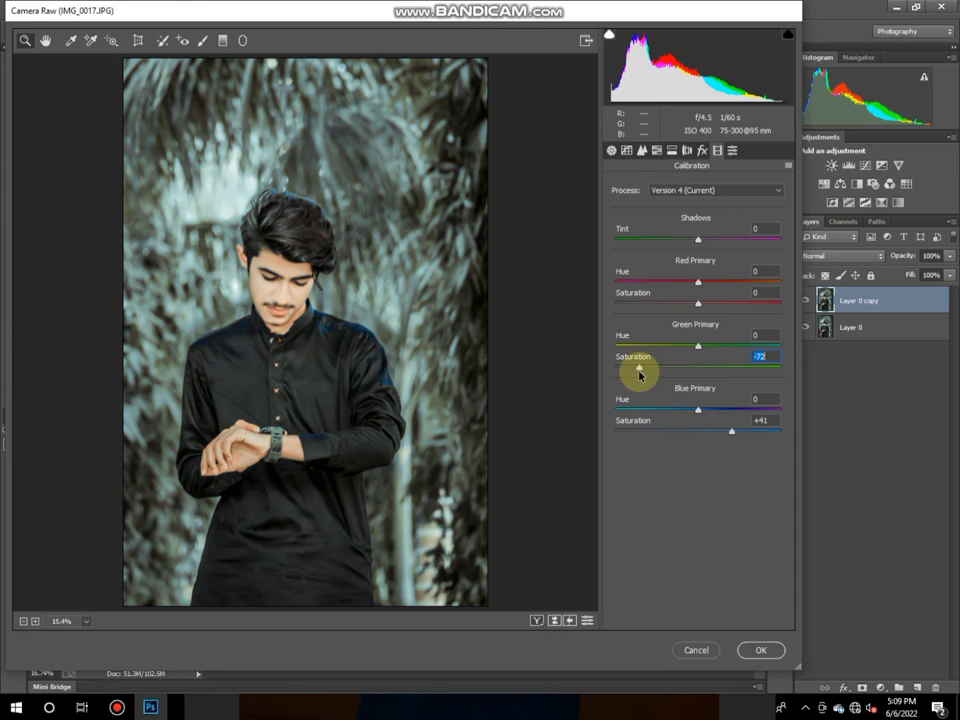
pyautogui.click(290, 309)
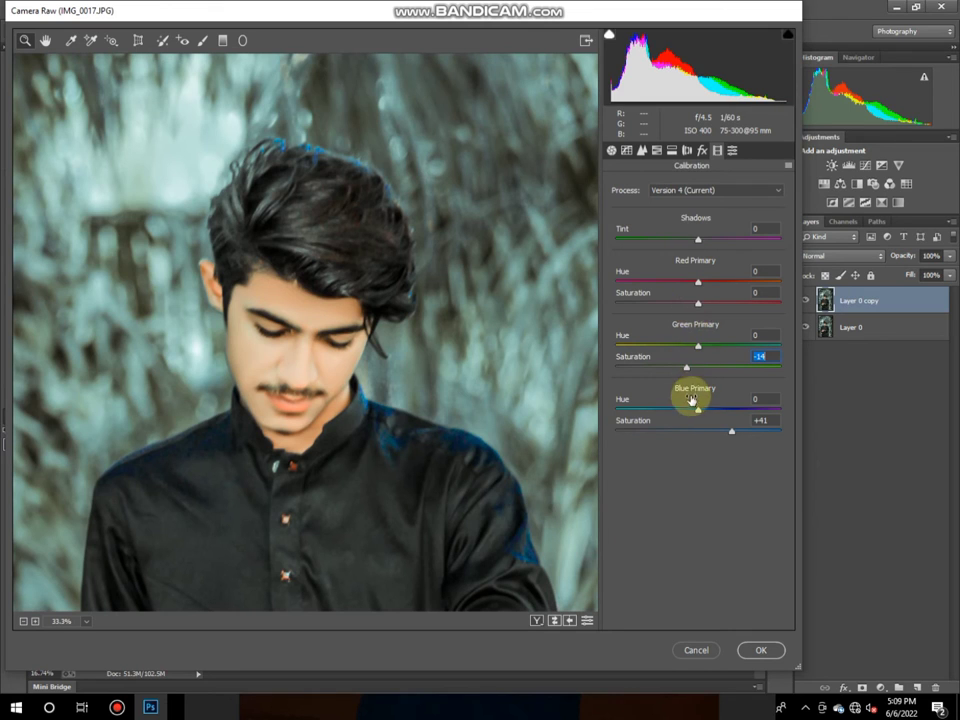
pyautogui.moveTo(698, 410)
pyautogui.mouseDown()
pyautogui.moveTo(687, 410)
pyautogui.moveTo(727, 420)
pyautogui.mouseUp()
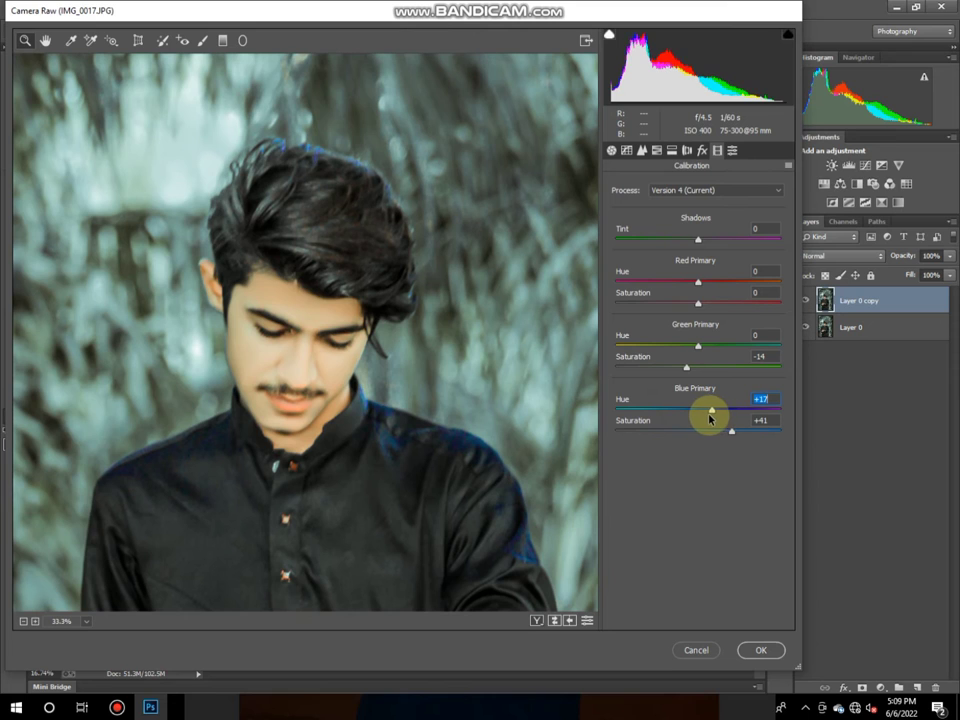
pyautogui.click(760, 650)
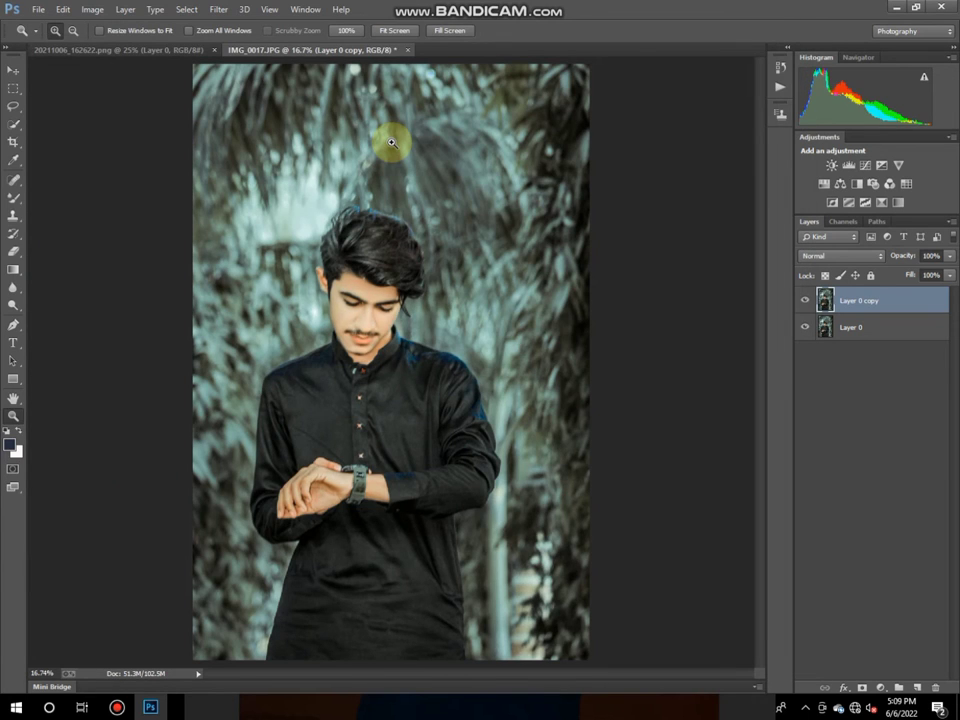
# Zoom in on the hands and blend the finger skin with the Mixer Brush.
pyautogui.moveTo(262, 147); pyautogui.dragTo(566, 560)
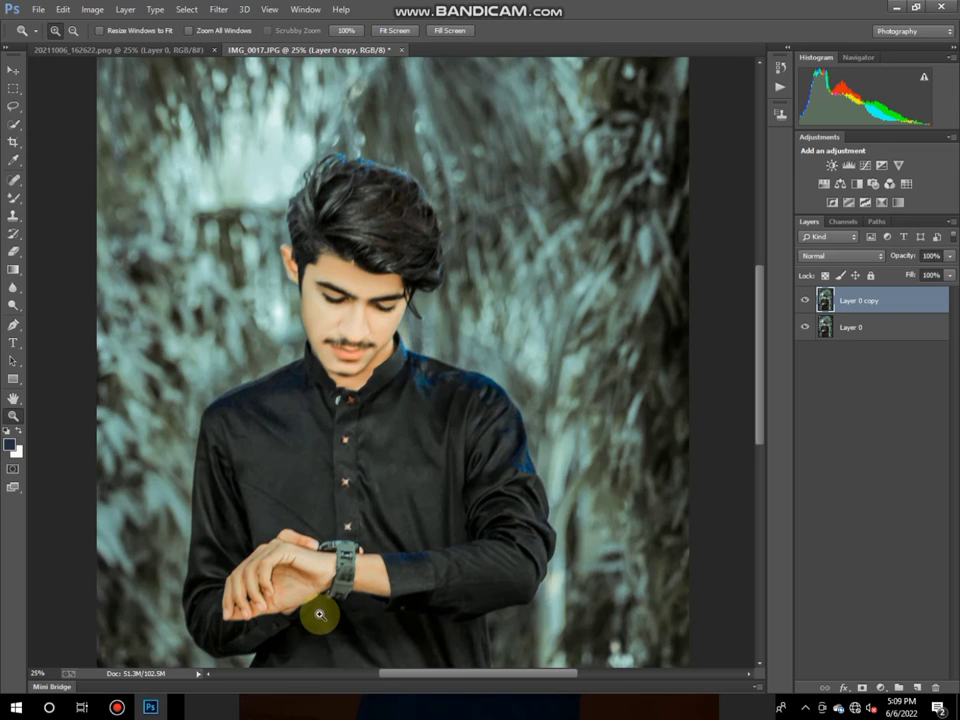
pyautogui.click(315, 613)
pyautogui.click(217, 430)
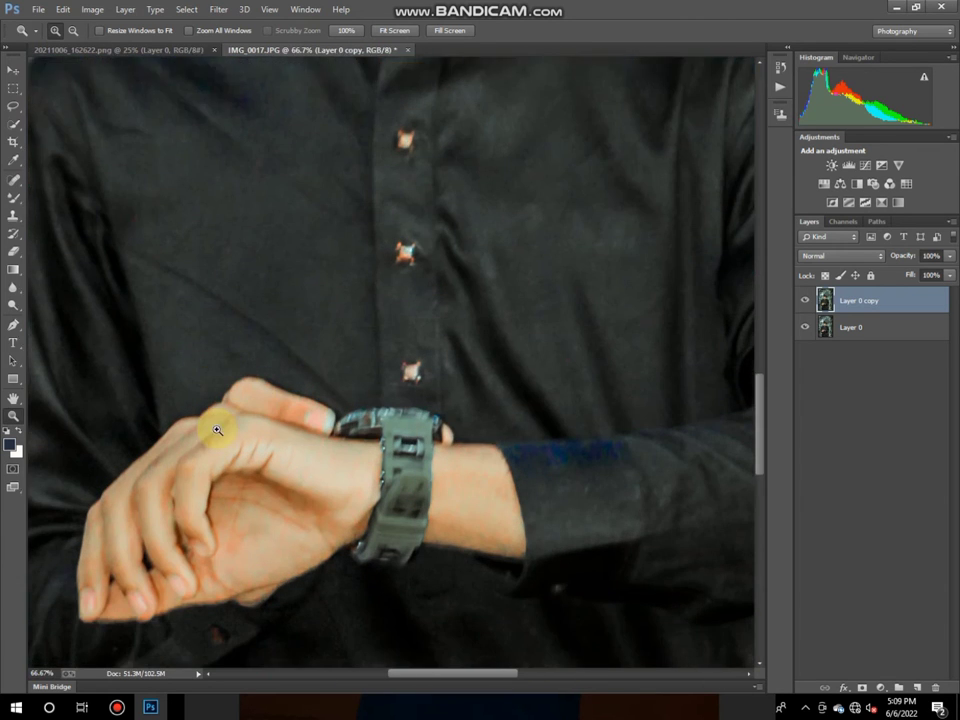
pyautogui.scroll(-3, 217, 430)
pyautogui.click(13, 197)
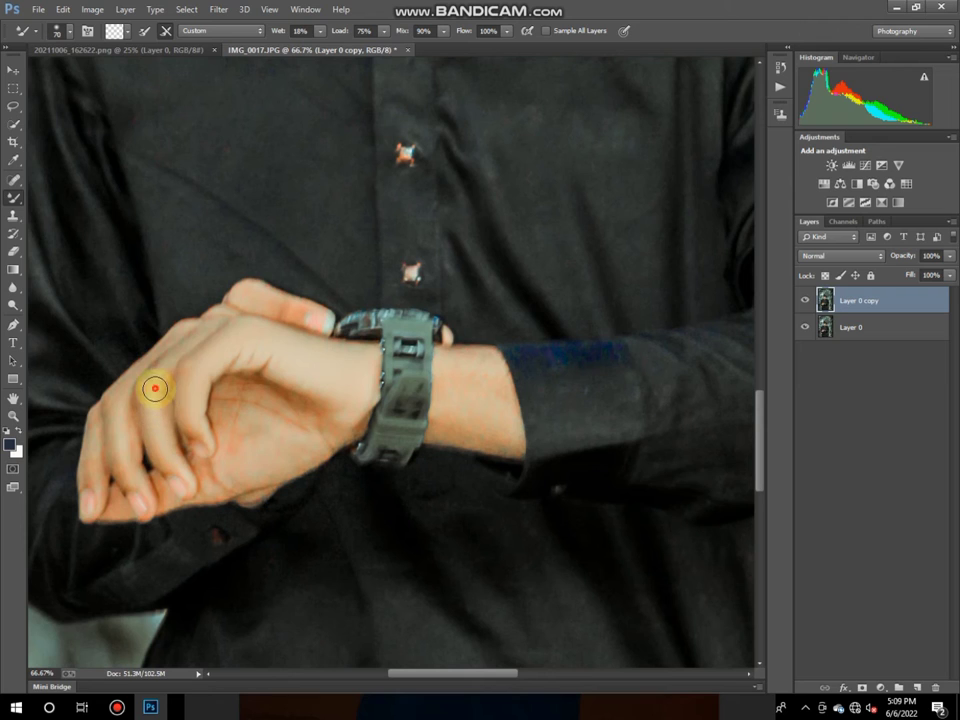
pyautogui.moveTo(155, 388); pyautogui.dragTo(159, 379)
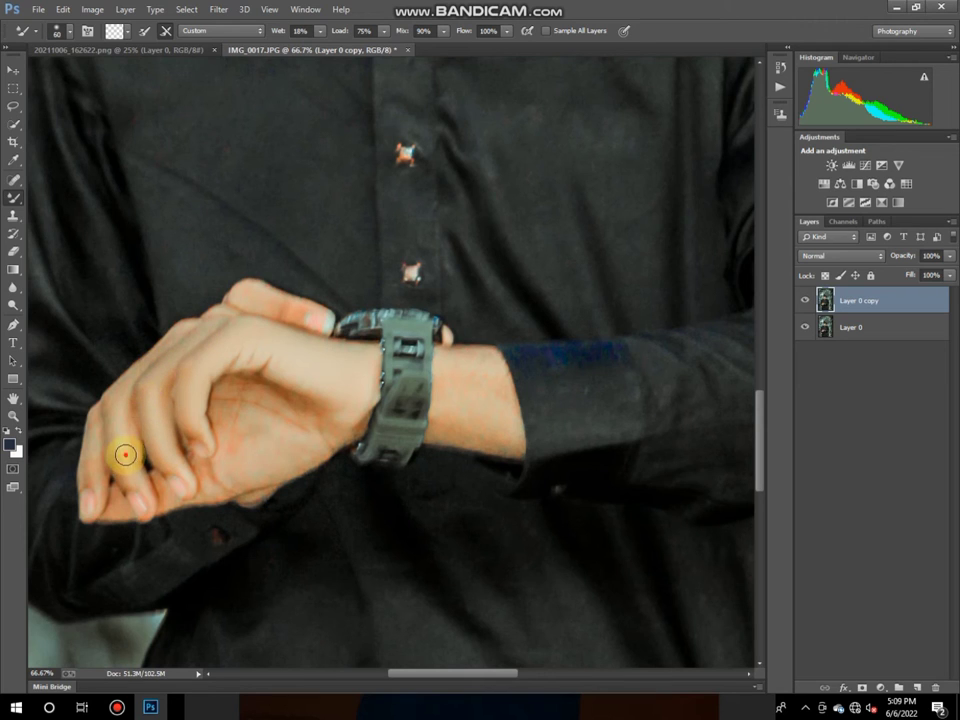
pyautogui.click(118, 411)
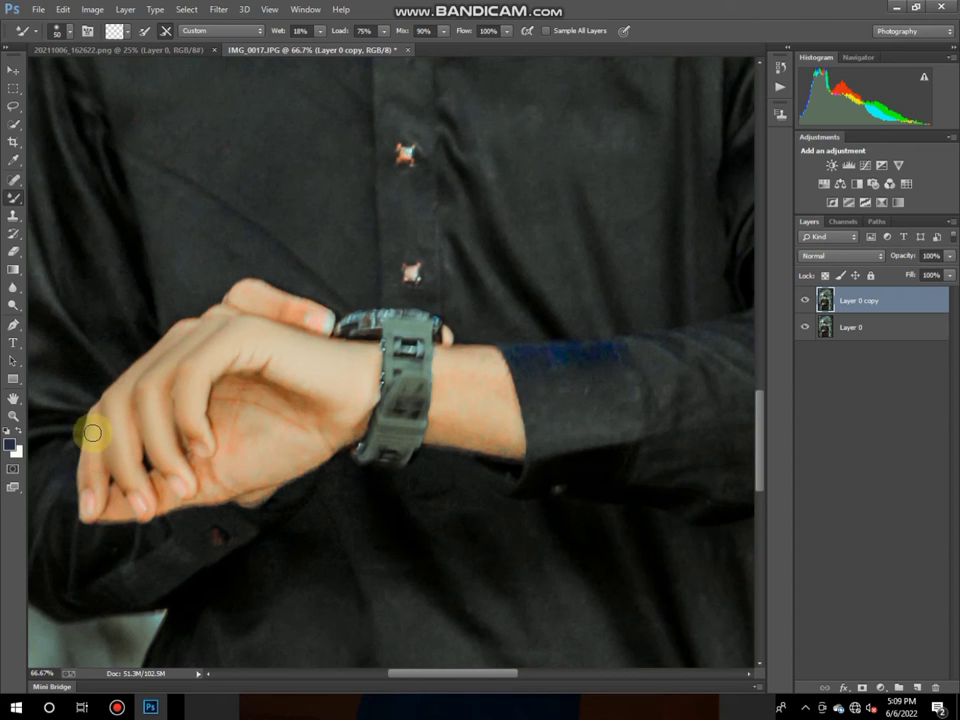
# Smooth the skin across the back of the hand toward the wrist.
pyautogui.scroll(-2, 290, 408)
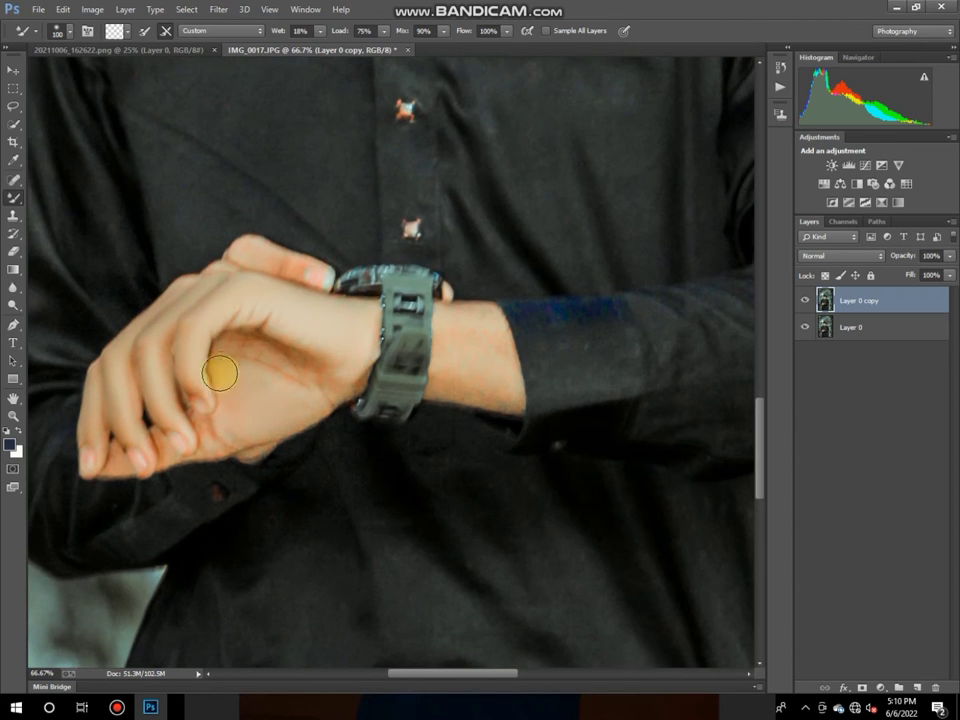
pyautogui.click(287, 385)
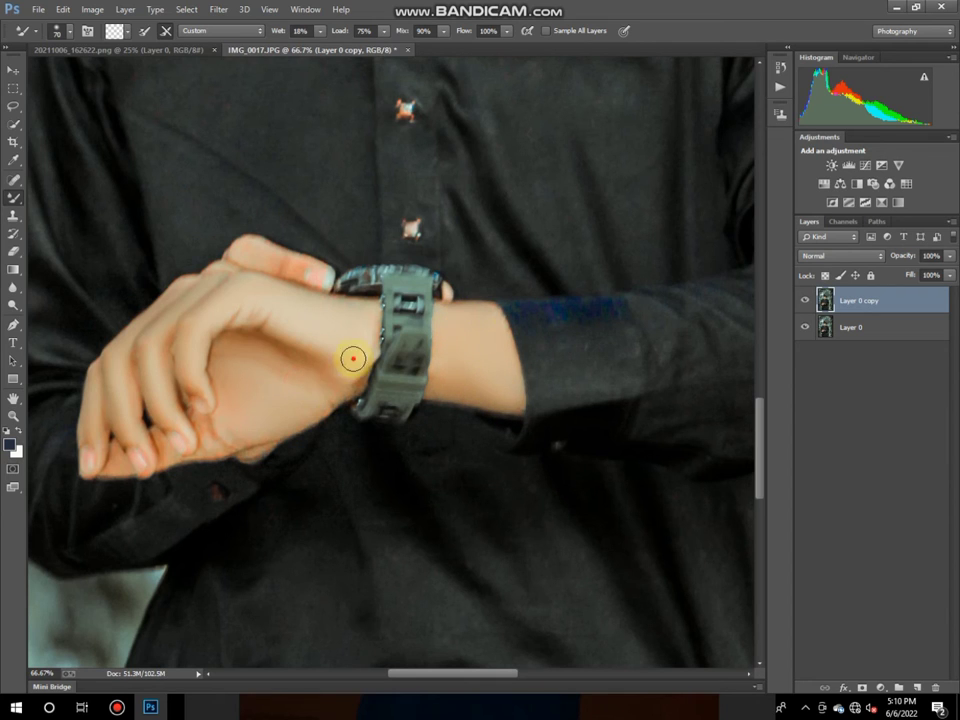
pyautogui.moveTo(340, 400)
pyautogui.mouseDown()
pyautogui.moveTo(285, 420)
pyautogui.moveTo(276, 361)
pyautogui.mouseUp()
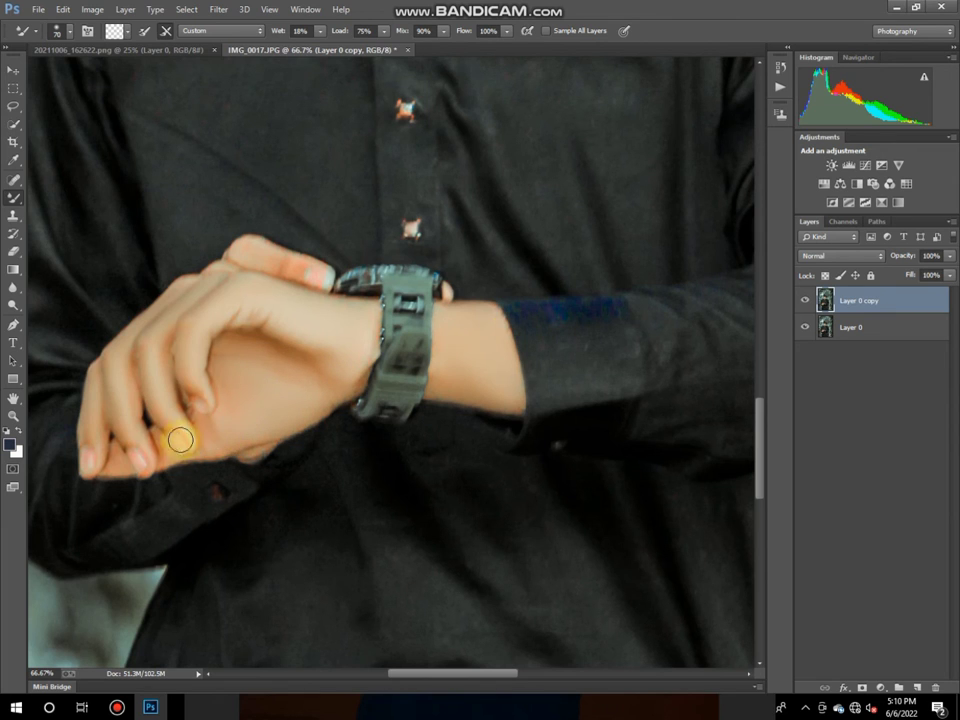
pyautogui.scroll(2, 210, 317)
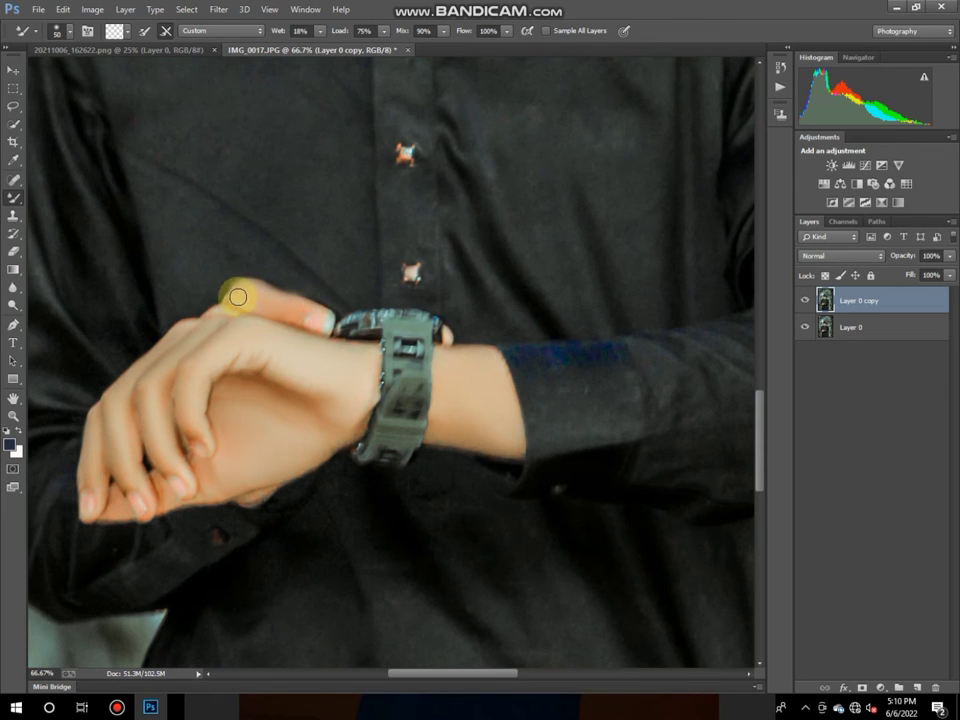
pyautogui.scroll(3, 250, 268)
pyautogui.scroll(1, 246, 300)
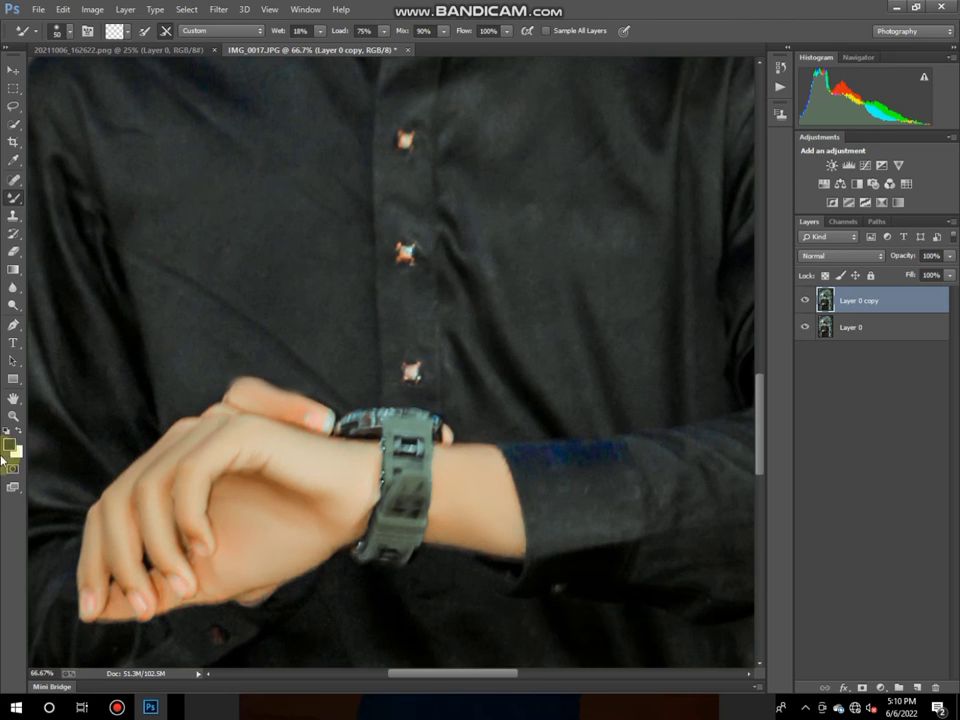
pyautogui.press('z')
pyautogui.hotkey('ctrl', '0')
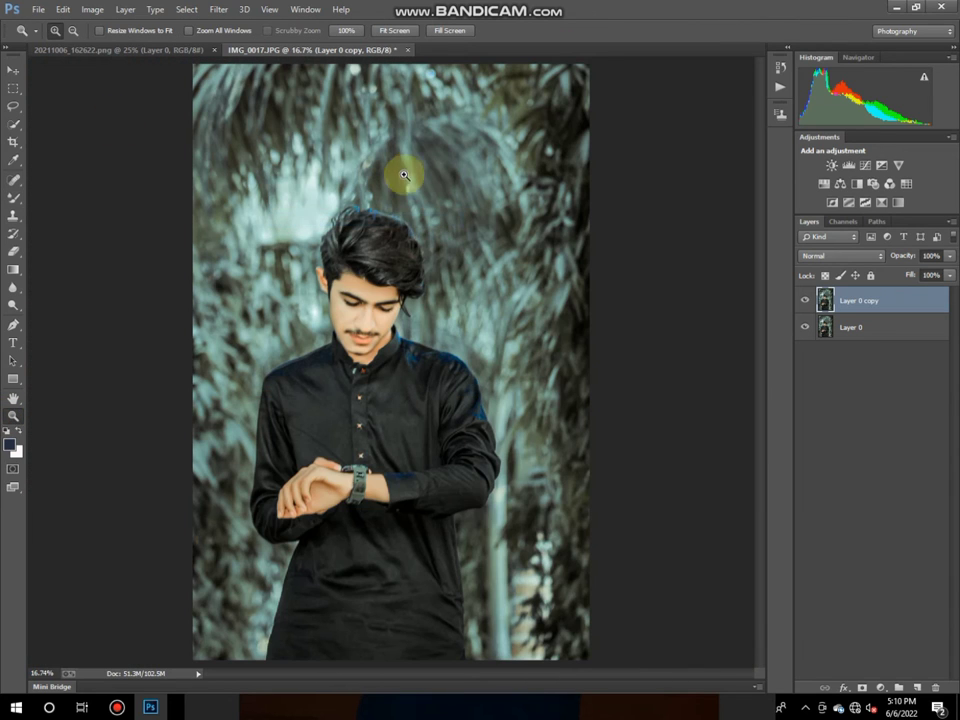
# Darken the hair with the Burn Tool at 8% midtone exposure, brush size 300.
pyautogui.click(402, 245)
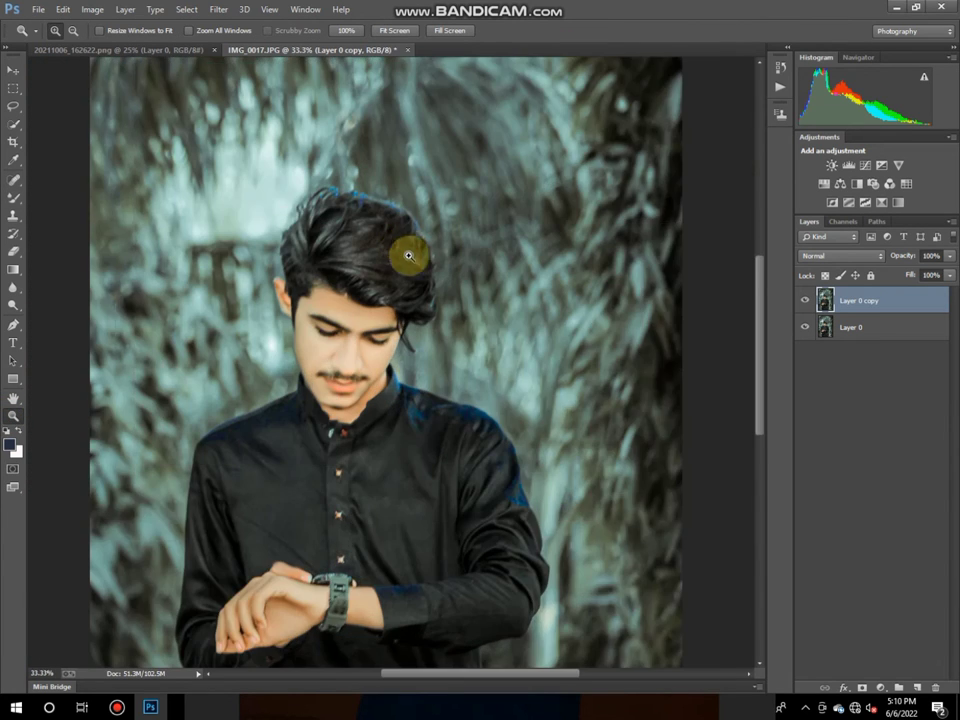
pyautogui.click(360, 215)
pyautogui.click(305, 165)
pyautogui.rightClick(13, 305)
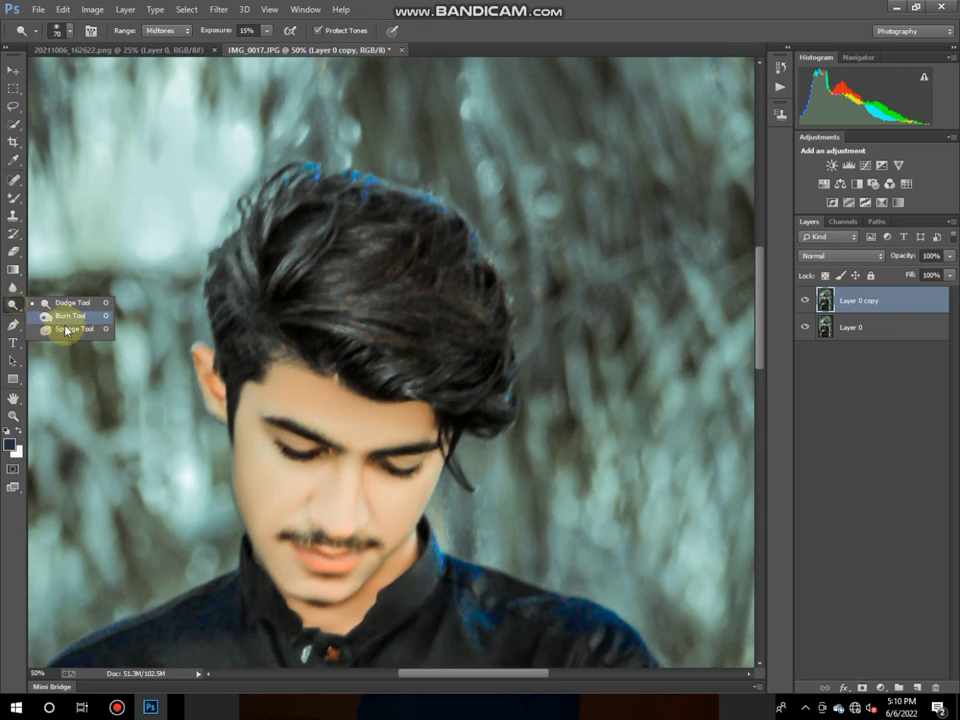
pyautogui.click(70, 315)
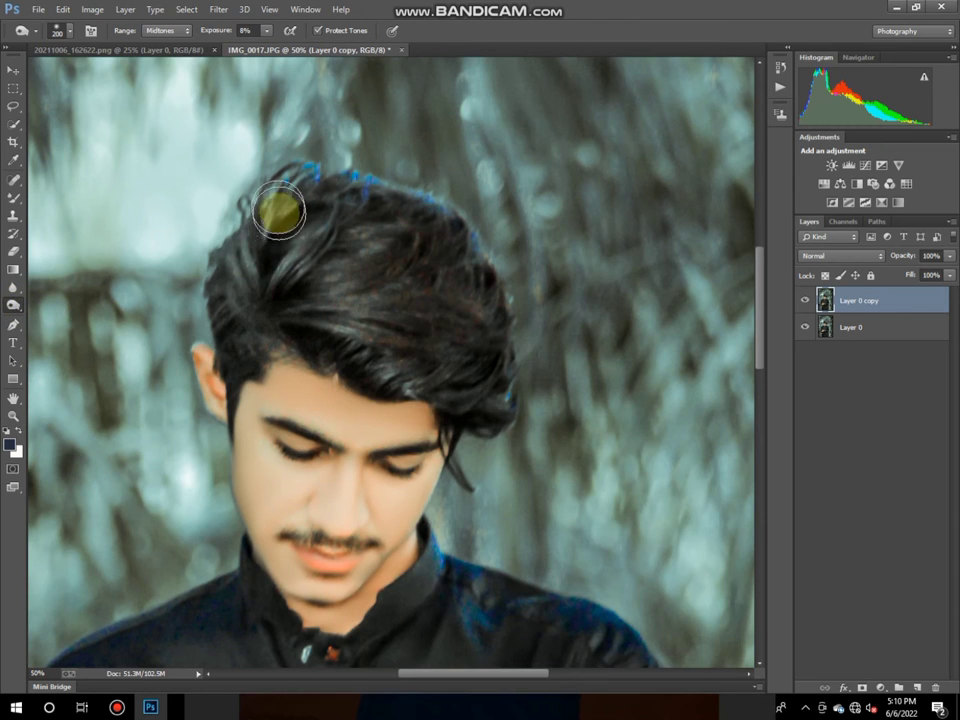
pyautogui.press(']')
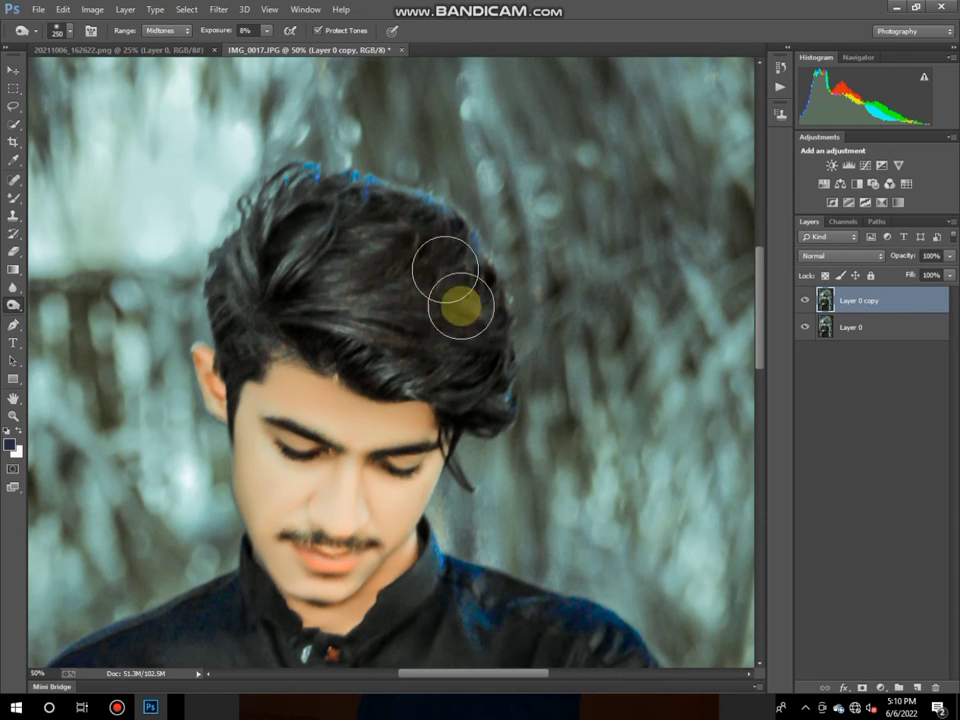
pyautogui.press(']')
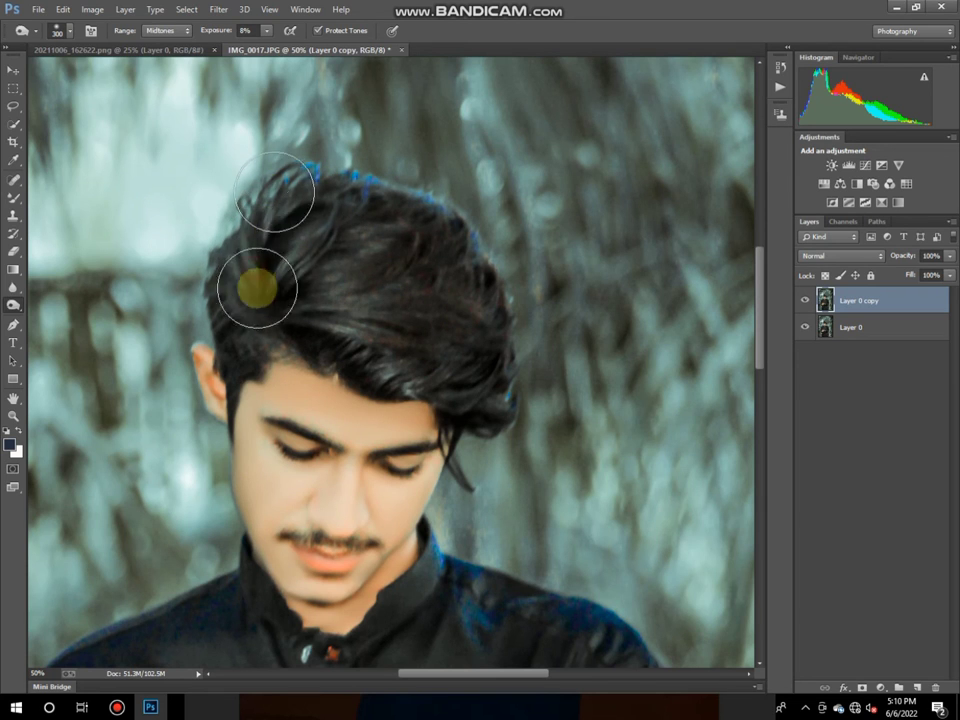
pyautogui.moveTo(289, 285); pyautogui.dragTo(333, 277)
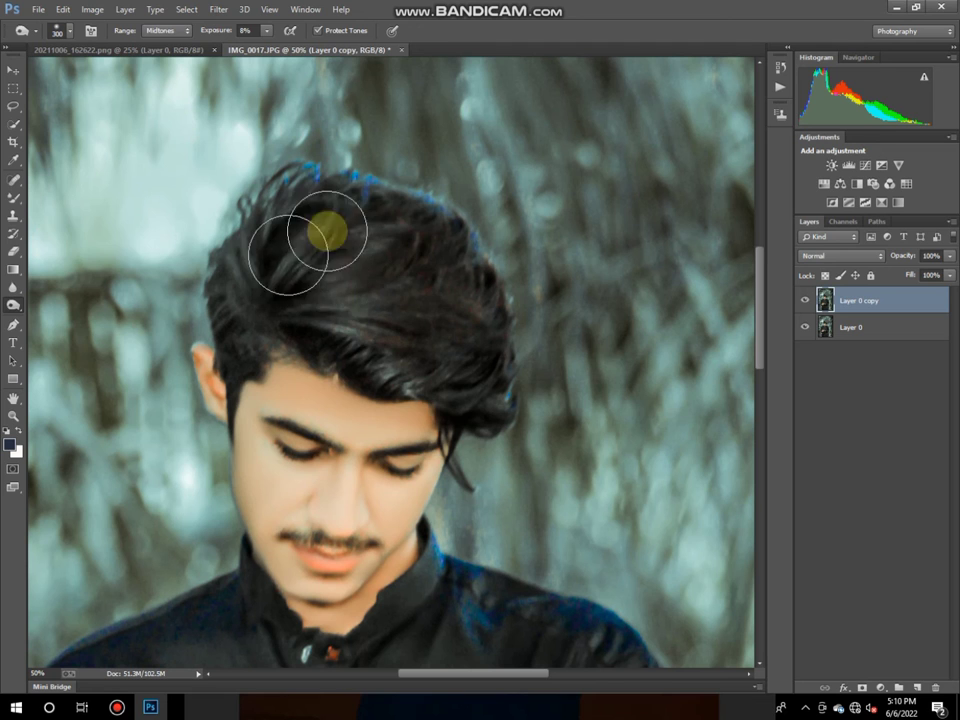
pyautogui.moveTo(456, 233); pyautogui.dragTo(469, 256)
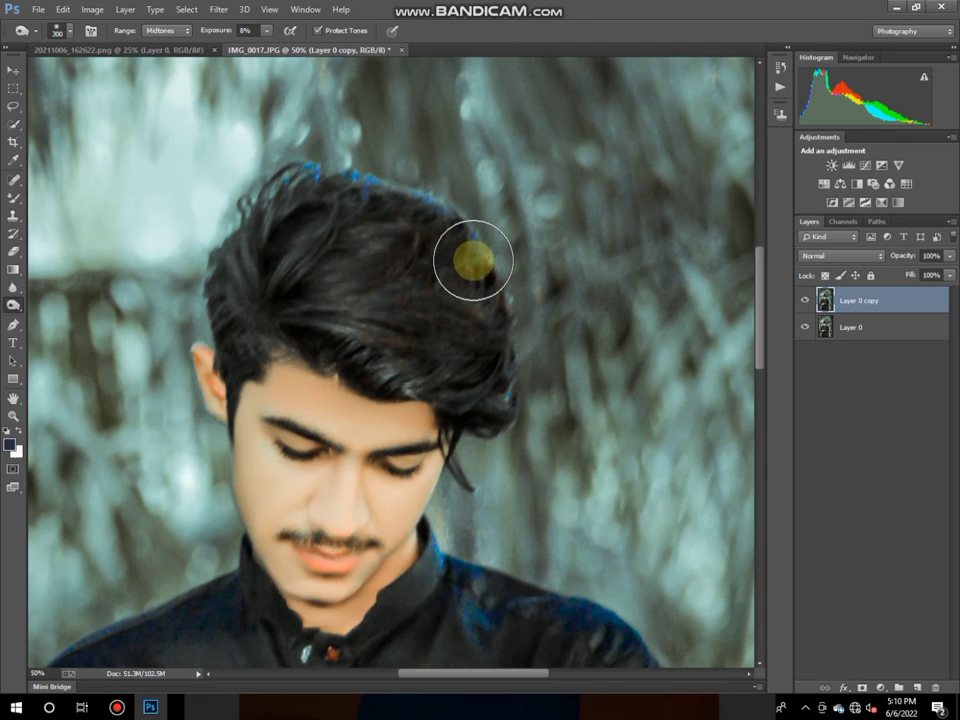
pyautogui.click(13, 415)
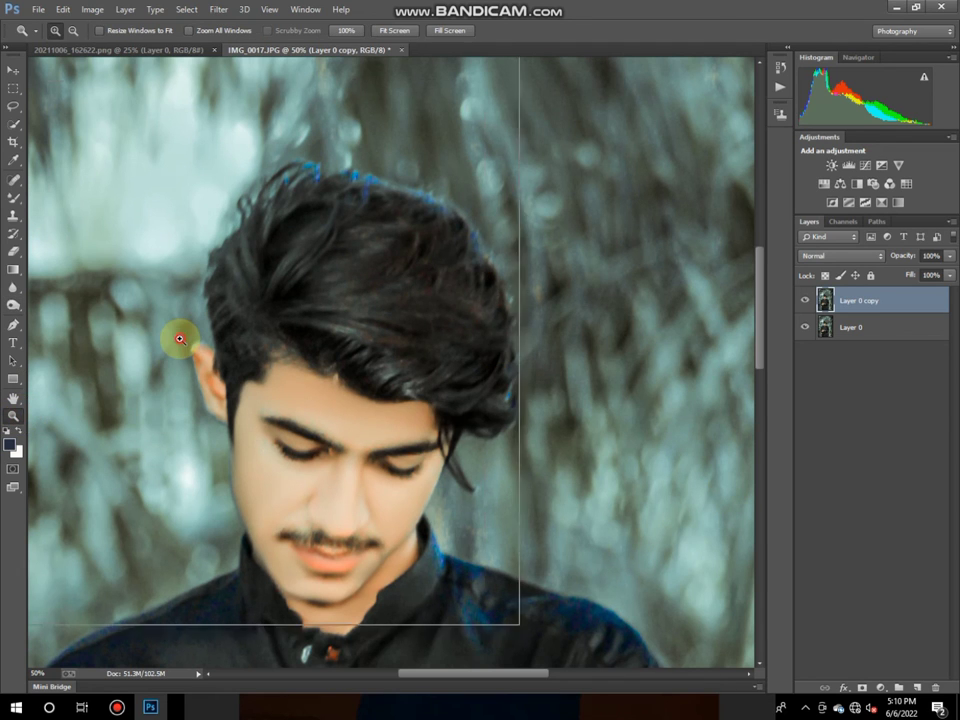
# Blend the skin over the top of the ear with the Mixer Brush.
pyautogui.click(176, 361)
pyautogui.click(13, 199)
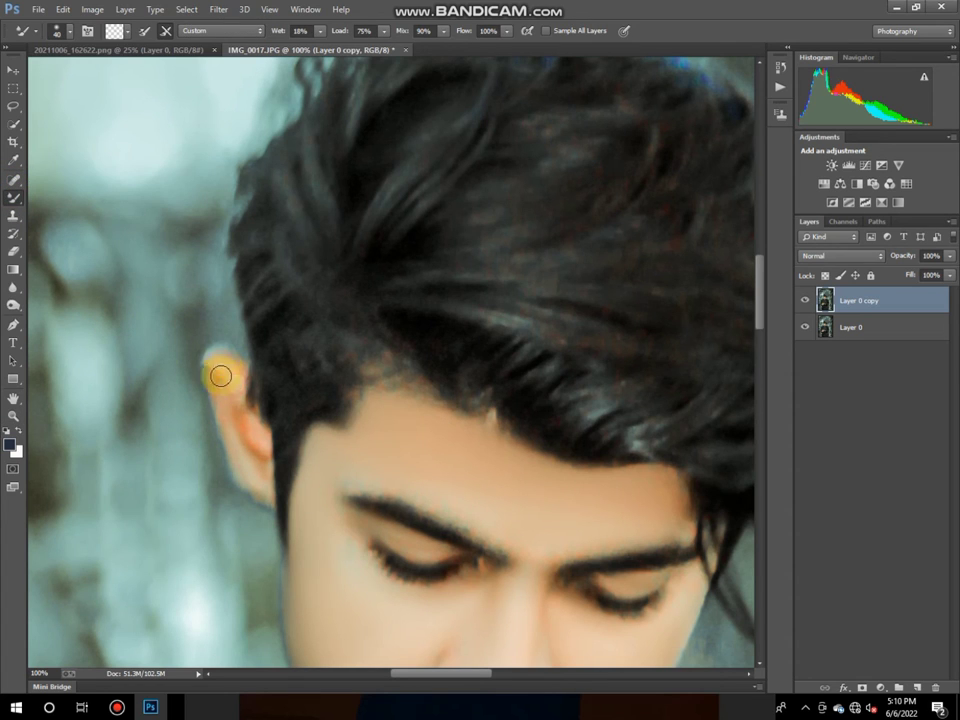
pyautogui.moveTo(220, 376)
pyautogui.mouseDown()
pyautogui.moveTo(214, 394)
pyautogui.moveTo(238, 443)
pyautogui.mouseUp()
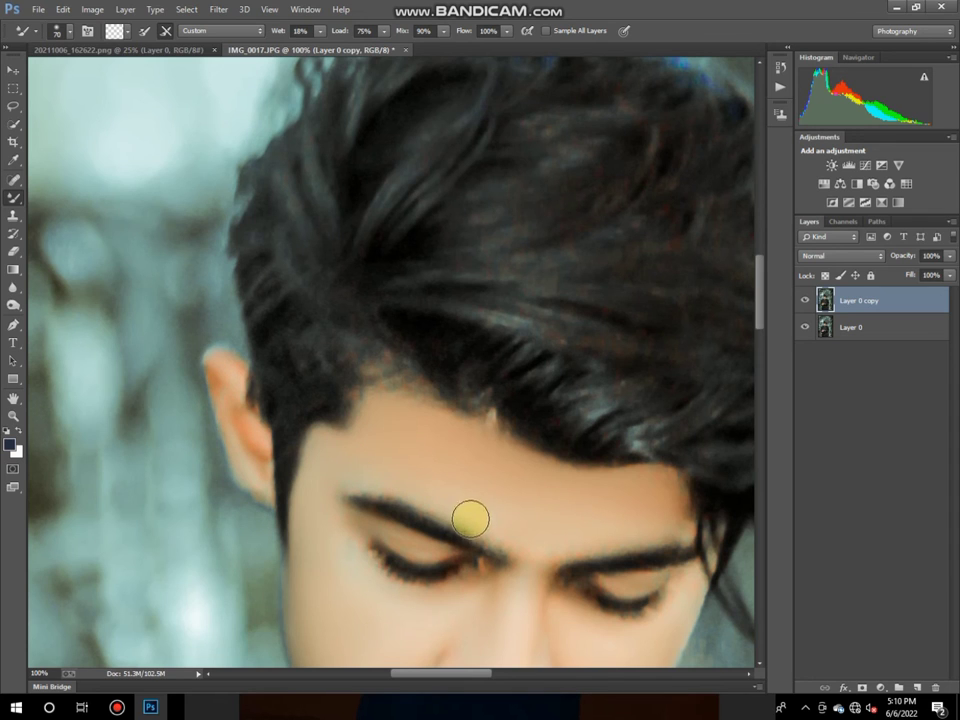
pyautogui.scroll(2, 516, 508)
pyautogui.scroll(1, 441, 491)
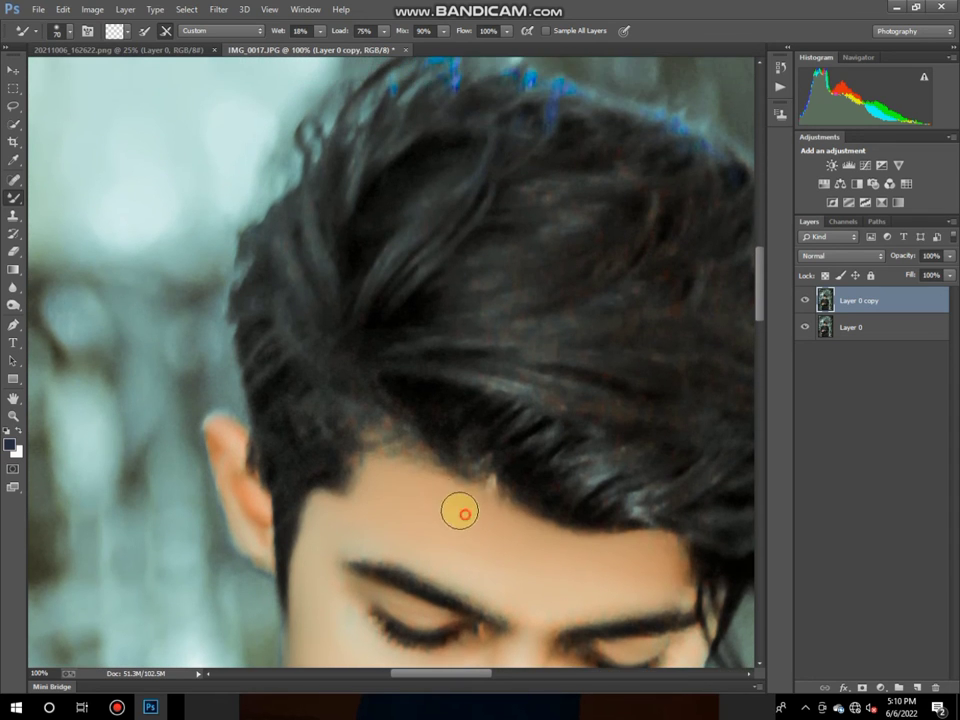
pyautogui.scroll(-2, 445, 500)
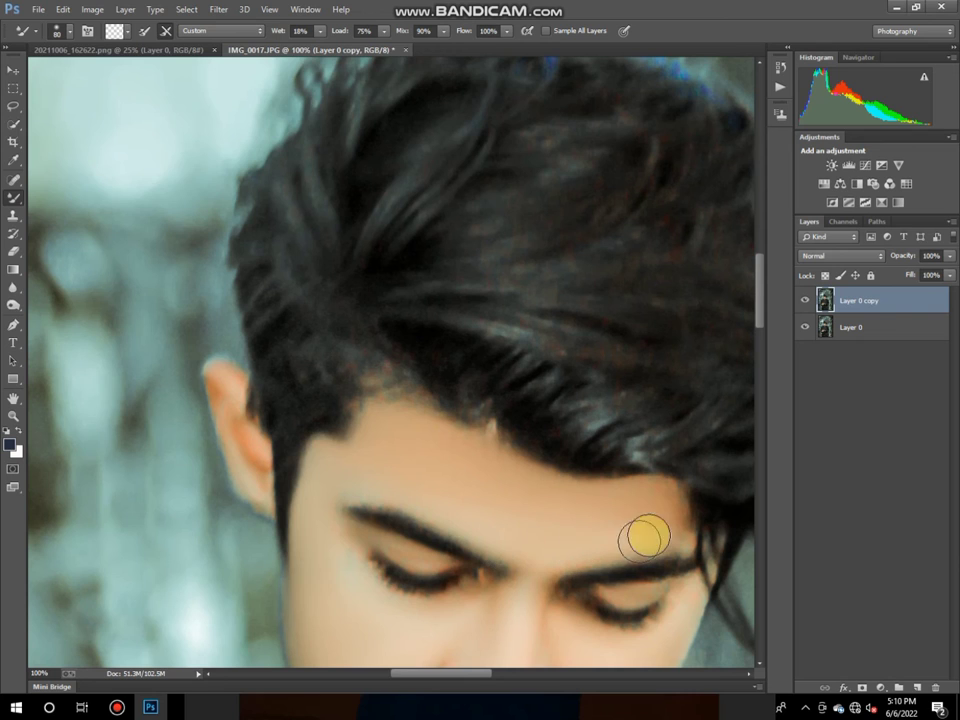
pyautogui.scroll(-3, 596, 525)
pyautogui.scroll(-5, 420, 456)
pyautogui.scroll(-1, 420, 456)
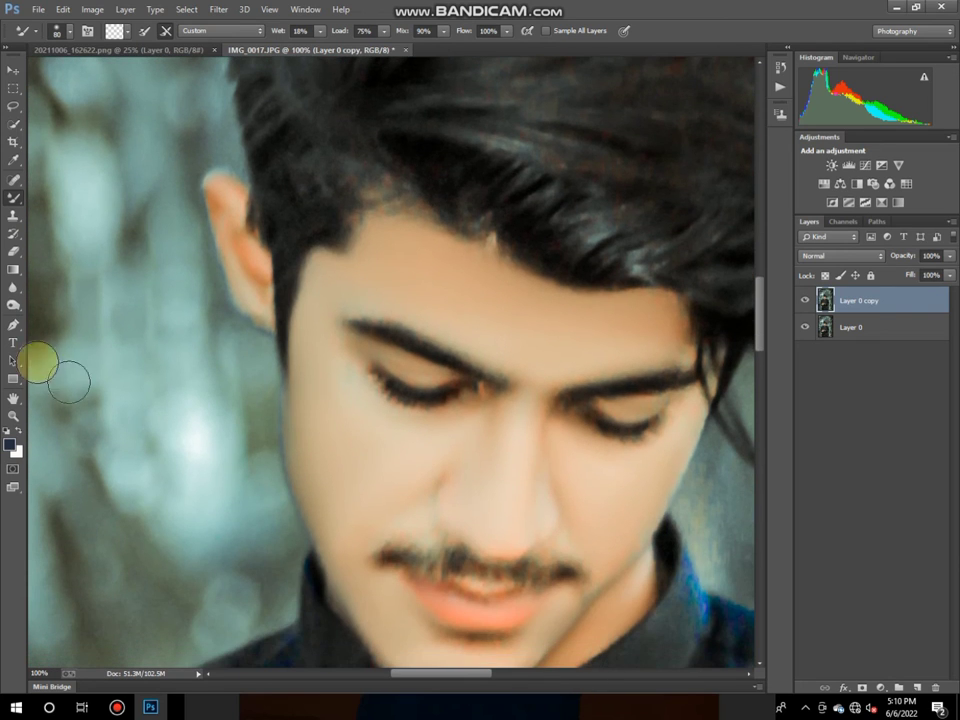
# Lighten the eyelids with the Dodge Tool at 15% midtone exposure, then fit the photo on screen.
pyautogui.click(13, 287)
pyautogui.click(13, 305)
pyautogui.click(88, 317)
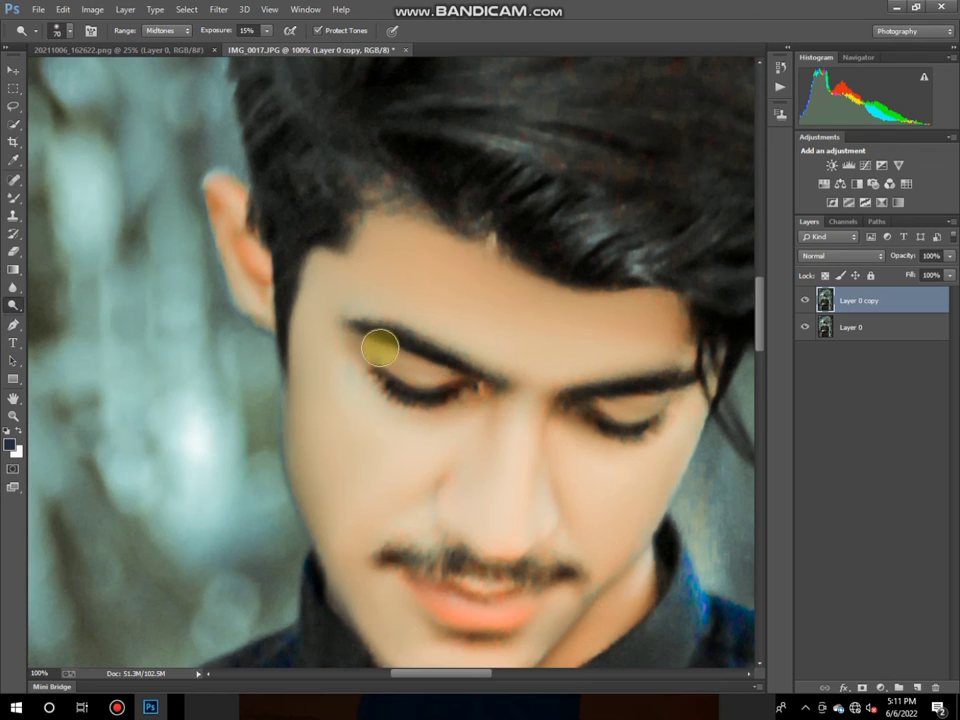
pyautogui.moveTo(589, 405); pyautogui.dragTo(659, 397)
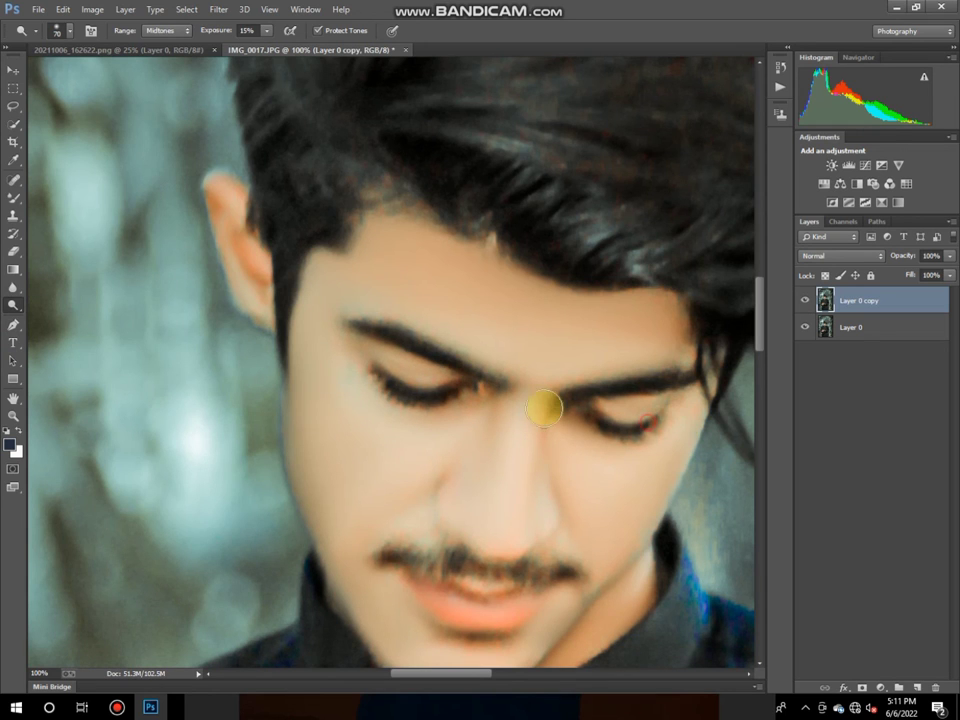
pyautogui.scroll(-2, 489, 521)
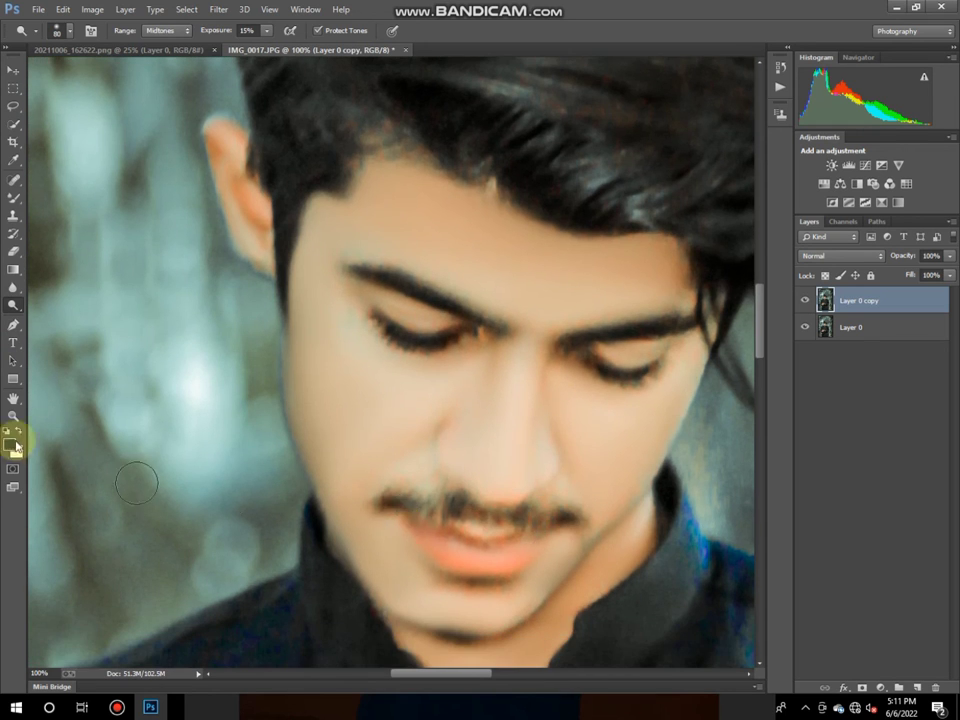
pyautogui.click(13, 415)
pyautogui.rightClick(378, 296)
pyautogui.click(405, 302)
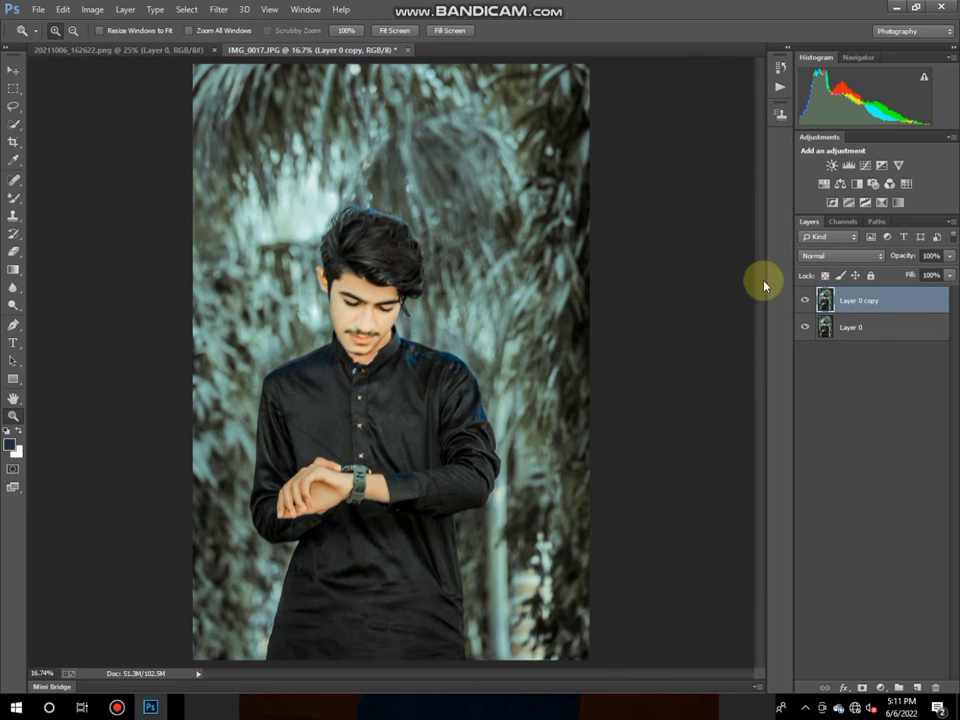
# Compare the retouched copy before and after, then merge it down into the photo layer.
pyautogui.click(805, 301)
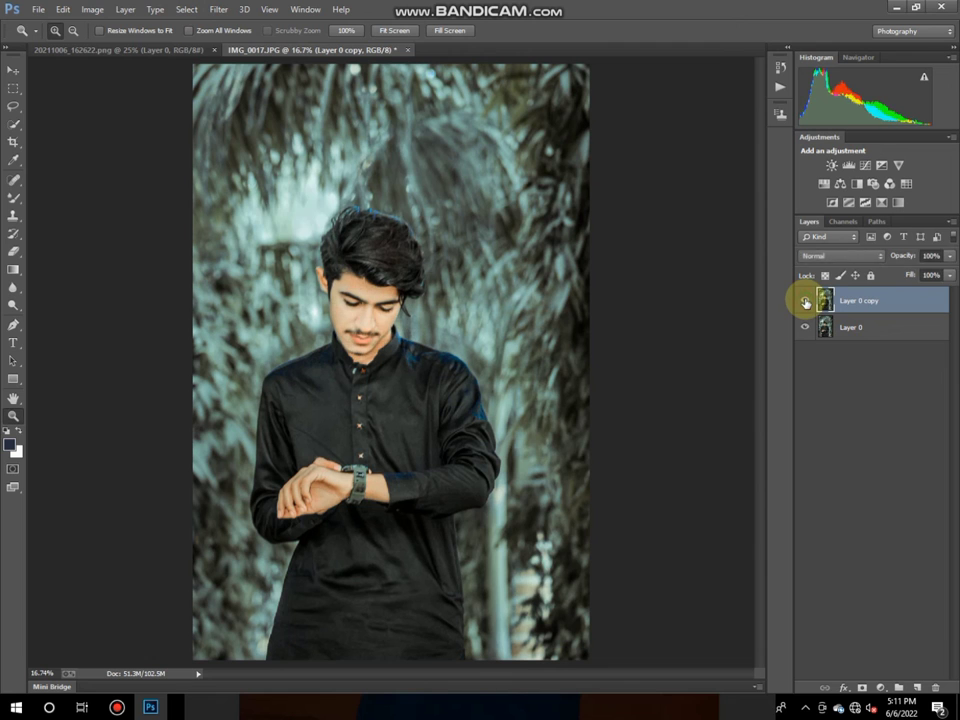
pyautogui.click(380, 305)
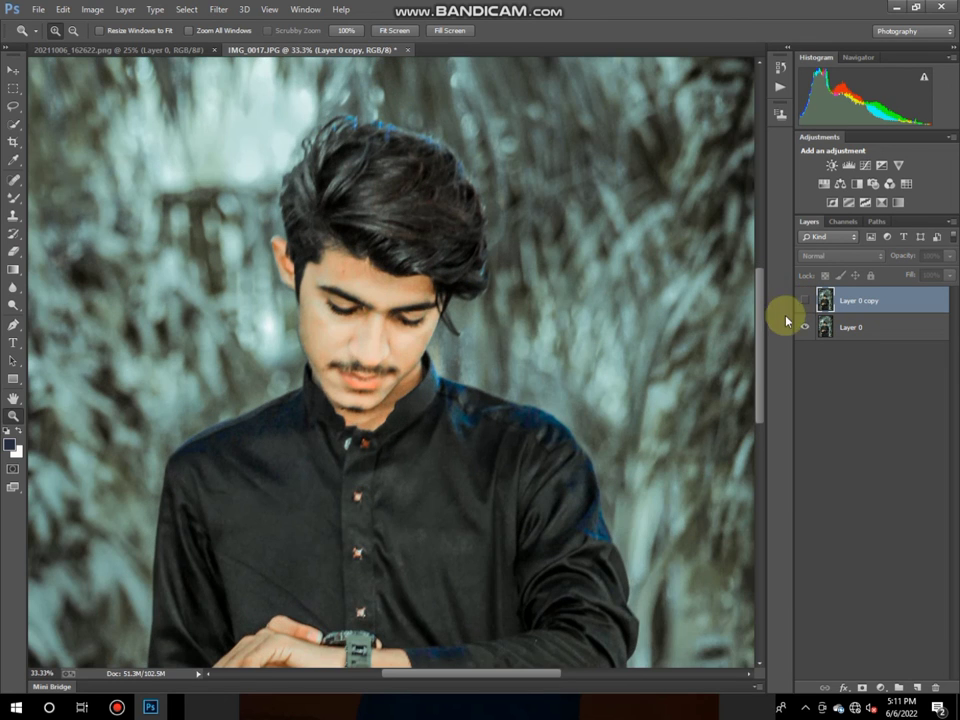
pyautogui.rightClick(403, 314)
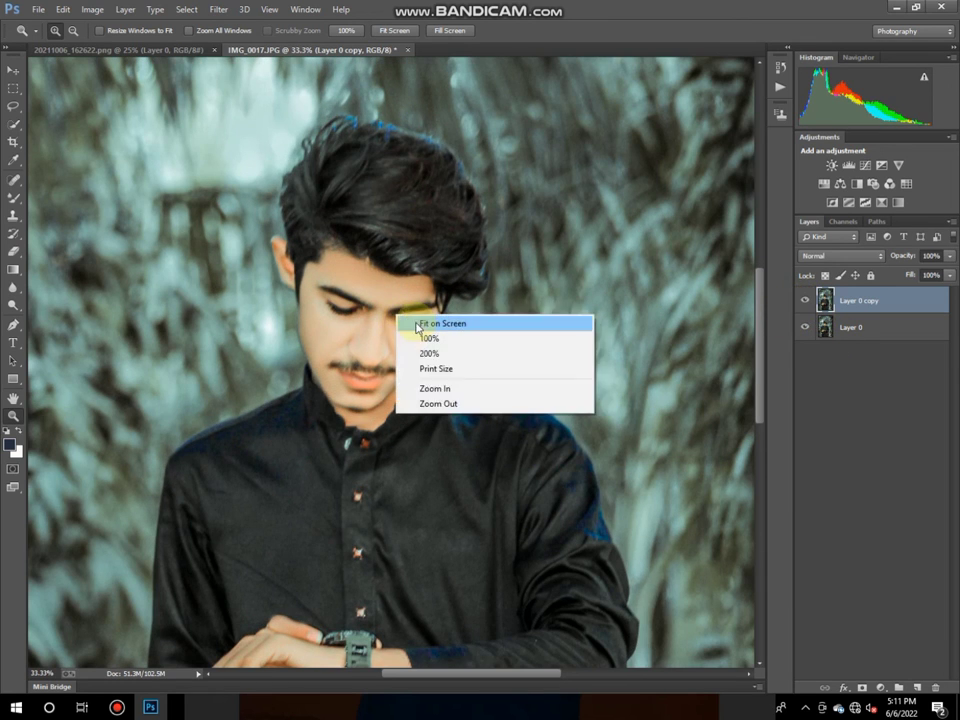
pyautogui.click(420, 323)
pyautogui.rightClick(882, 305)
pyautogui.click(740, 476)
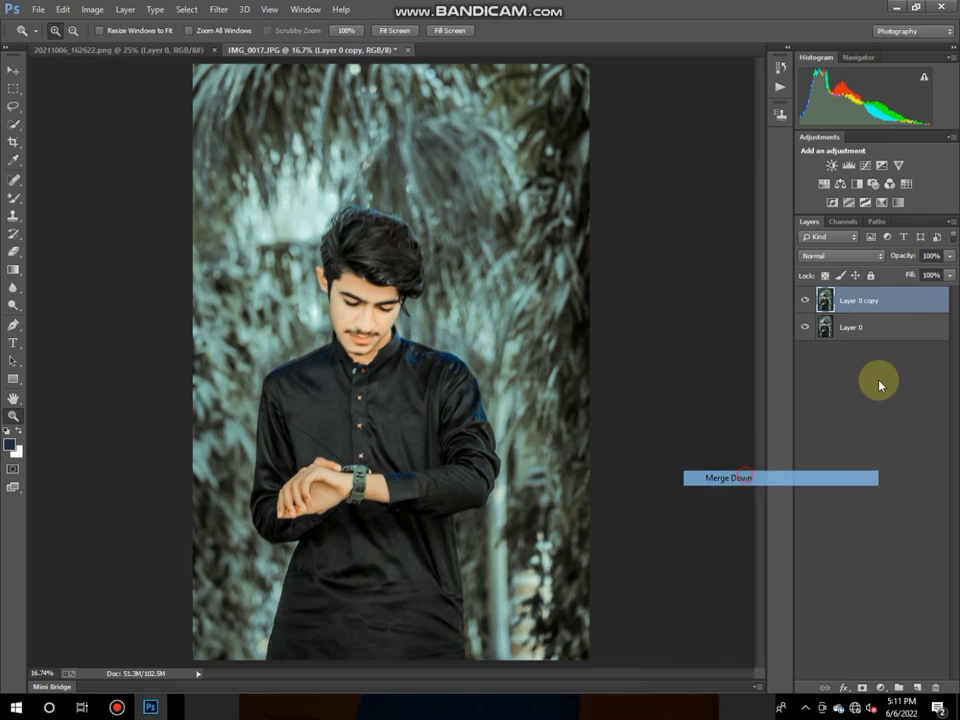
# Give the photo a thin white Inside stroke border, then flatten the image.
pyautogui.doubleClick(941, 308)
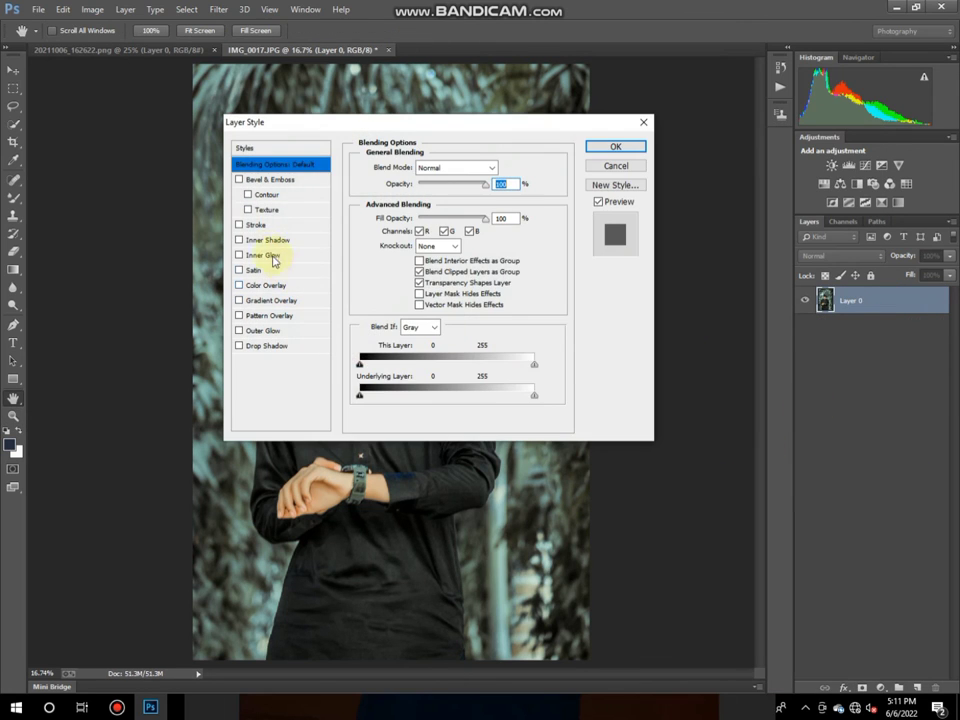
pyautogui.click(255, 225)
pyautogui.click(430, 190)
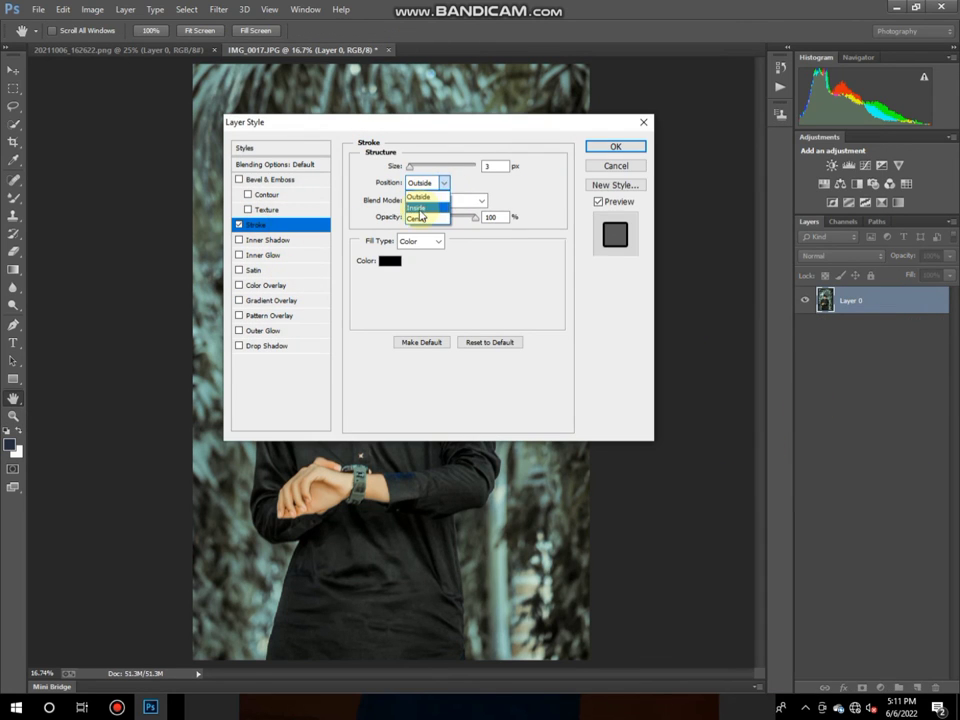
pyautogui.click(389, 261)
pyautogui.click(545, 359)
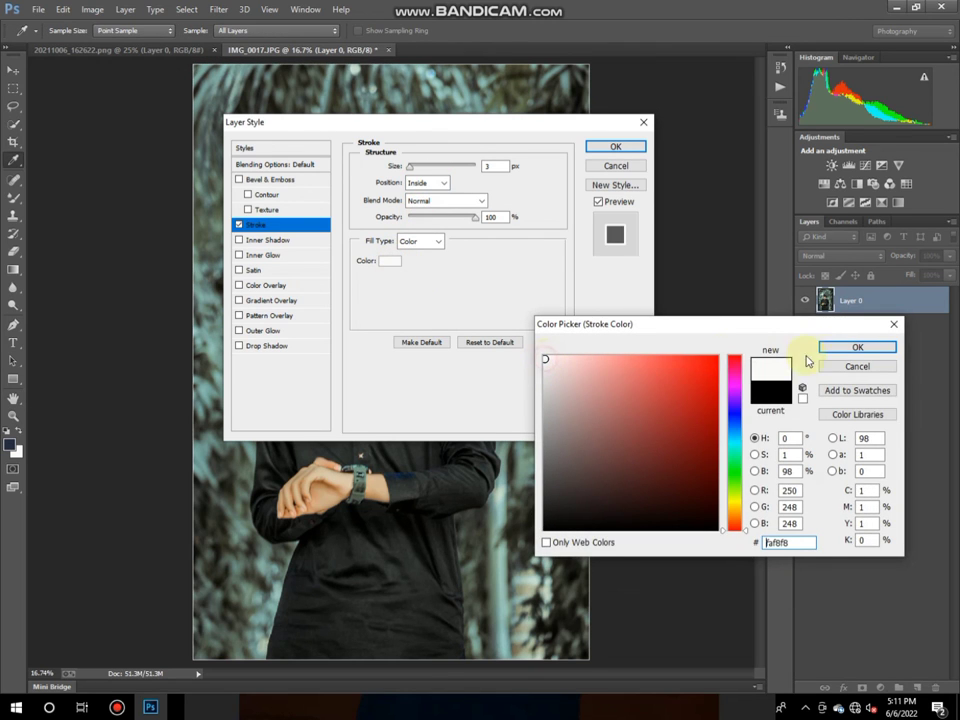
pyautogui.click(845, 347)
pyautogui.moveTo(419, 168); pyautogui.dragTo(419, 170)
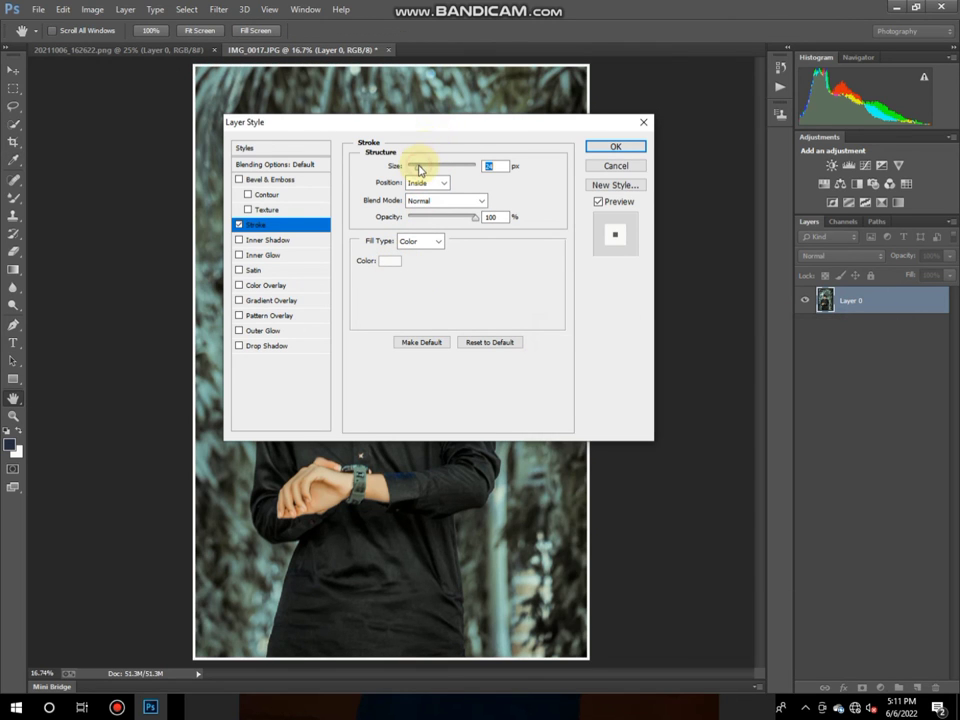
pyautogui.click(616, 148)
pyautogui.press('z')
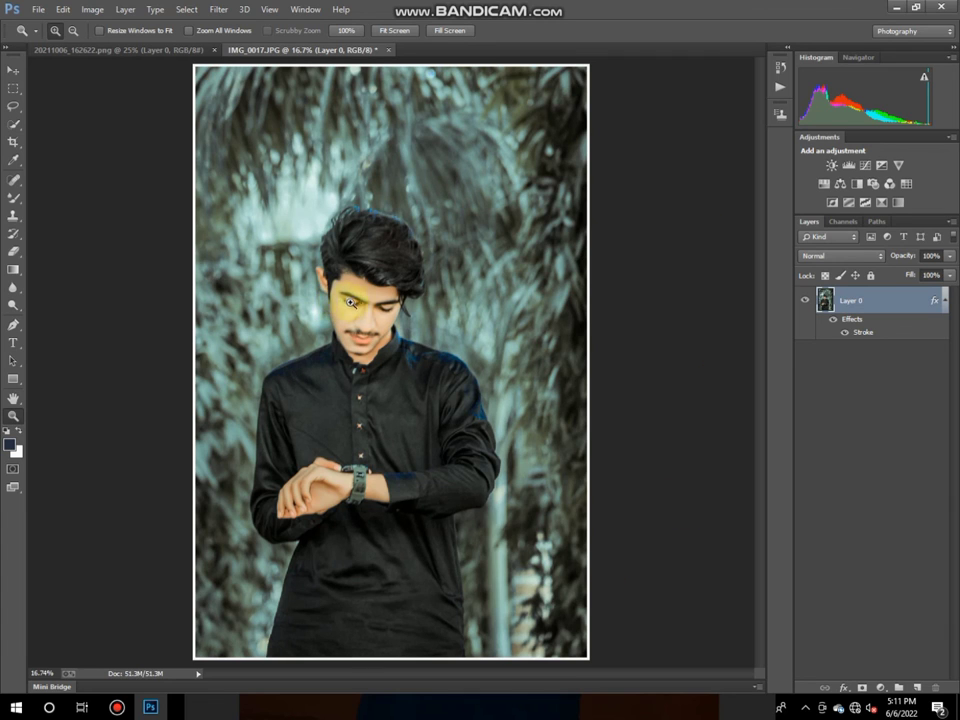
pyautogui.rightClick(898, 302)
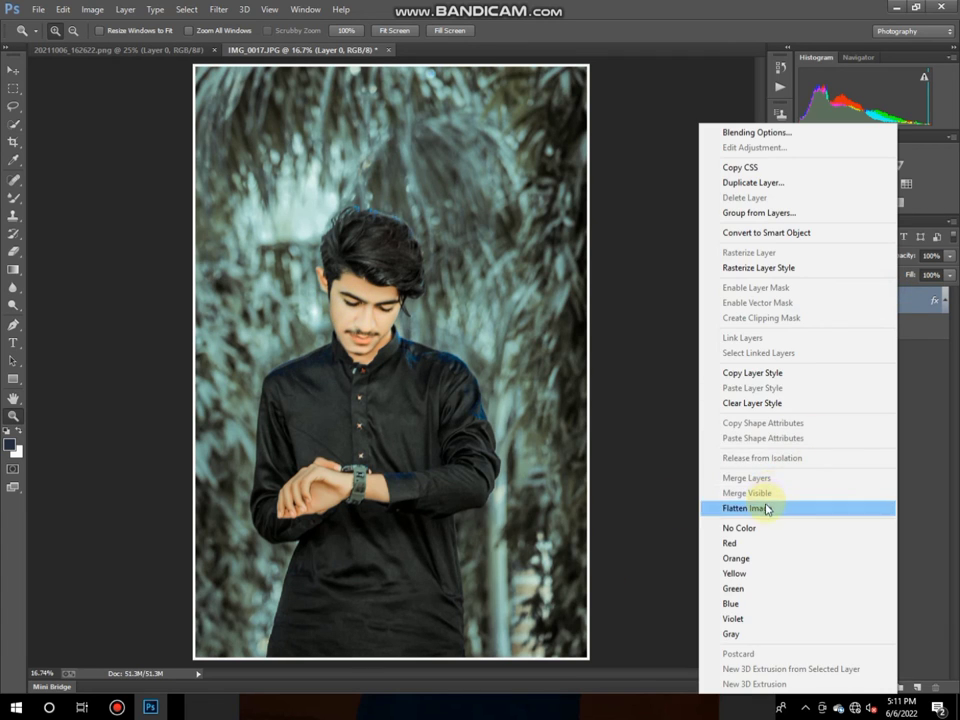
pyautogui.click(765, 508)
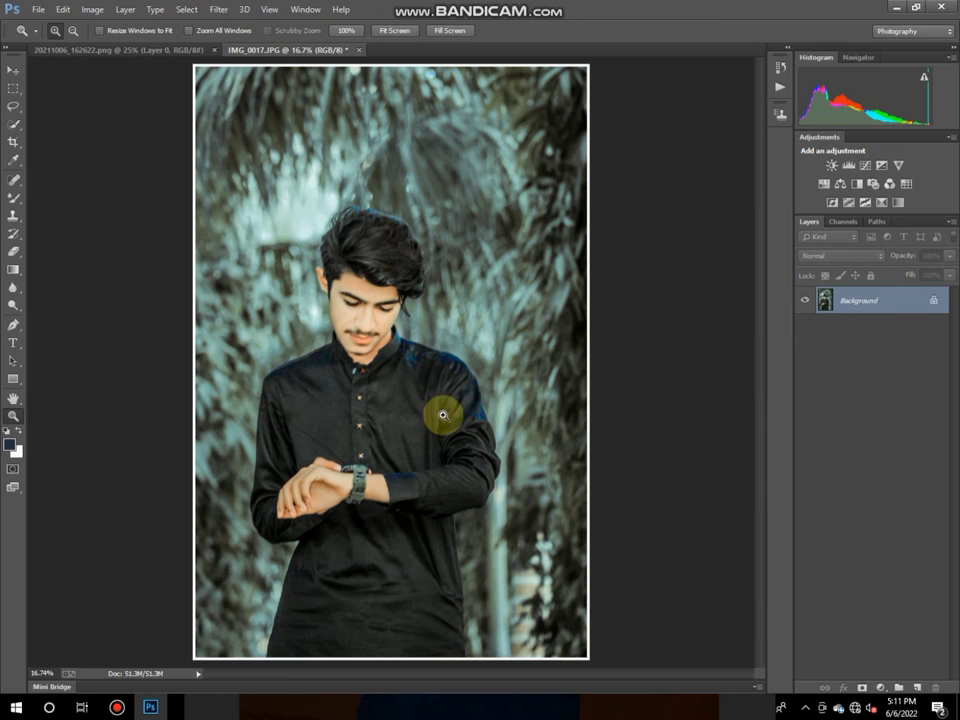
# Bring the signature logo onto the portrait and shrink it to sit beside the man's shoulder.
pyautogui.click(114, 49)
pyautogui.click(14, 70)
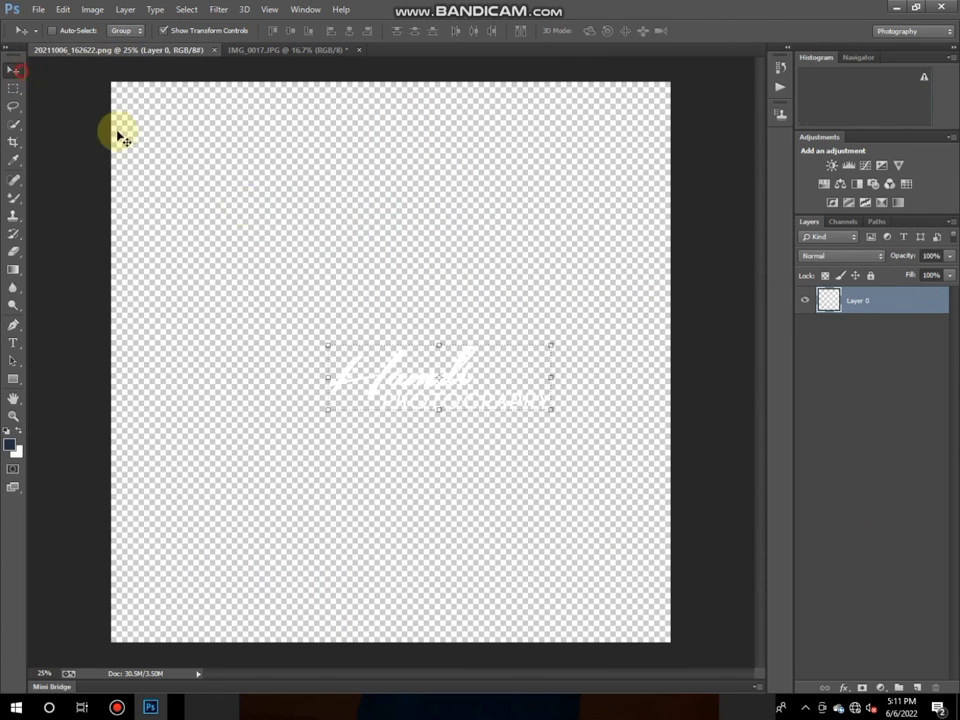
pyautogui.moveTo(399, 376)
pyautogui.mouseDown()
pyautogui.moveTo(249, 94)
pyautogui.moveTo(268, 49)
pyautogui.moveTo(380, 356)
pyautogui.mouseUp()
pyautogui.hotkey('ctrl', 't')
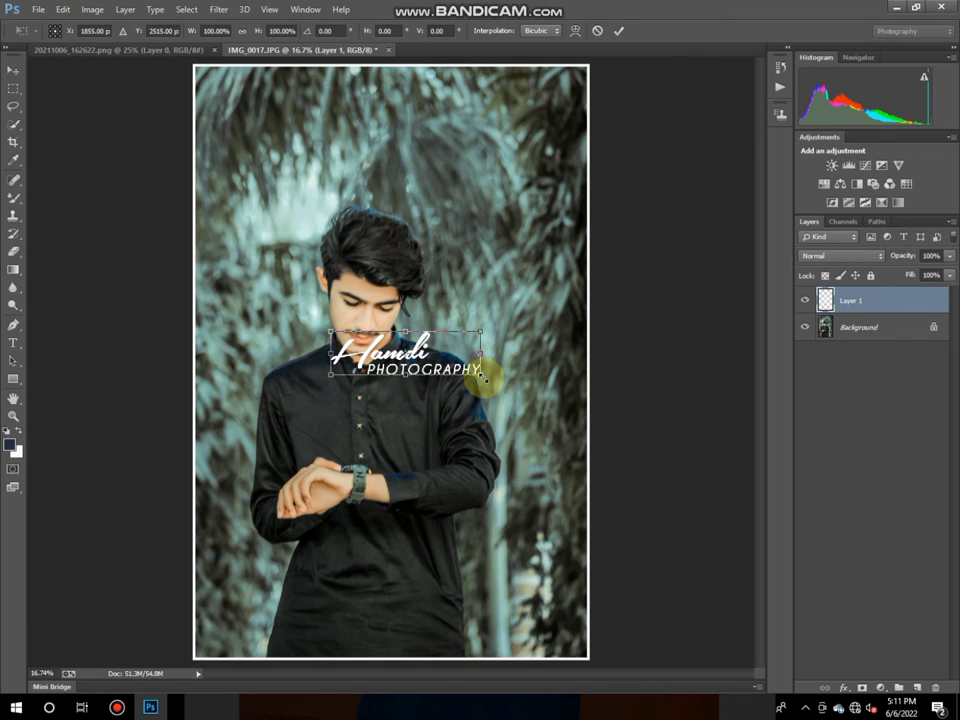
pyautogui.moveTo(482, 375)
pyautogui.mouseDown()
pyautogui.moveTo(358, 343)
pyautogui.moveTo(392, 336)
pyautogui.moveTo(497, 349)
pyautogui.moveTo(506, 380)
pyautogui.moveTo(507, 270)
pyautogui.moveTo(256, 357)
pyautogui.moveTo(509, 361)
pyautogui.moveTo(522, 358)
pyautogui.moveTo(519, 317)
pyautogui.moveTo(525, 369)
pyautogui.moveTo(543, 376)
pyautogui.moveTo(537, 368)
pyautogui.mouseUp()
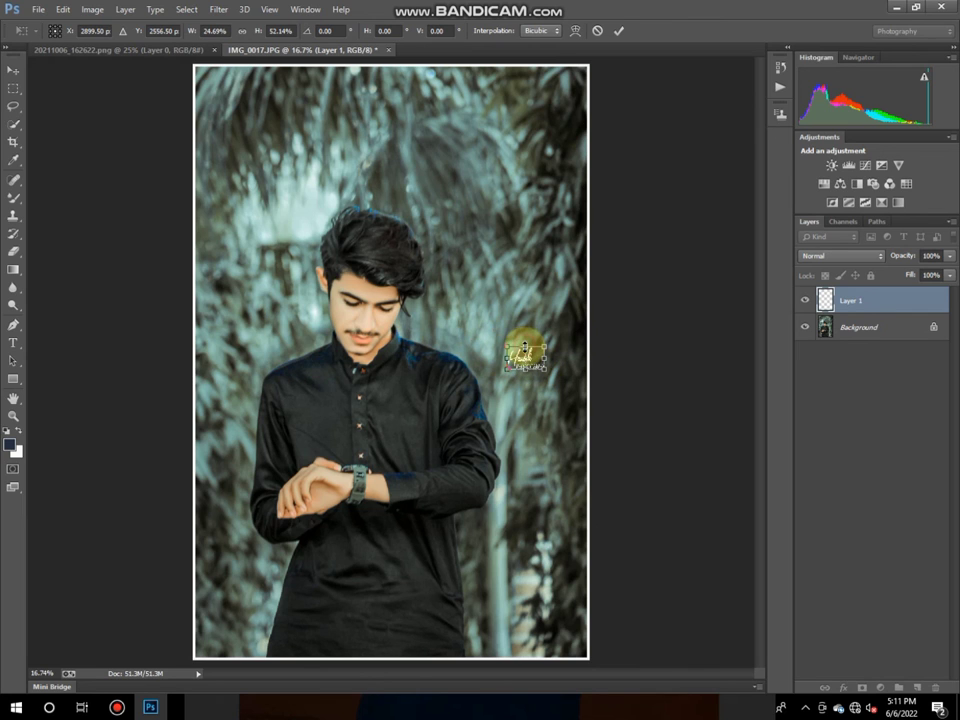
pyautogui.click(13, 415)
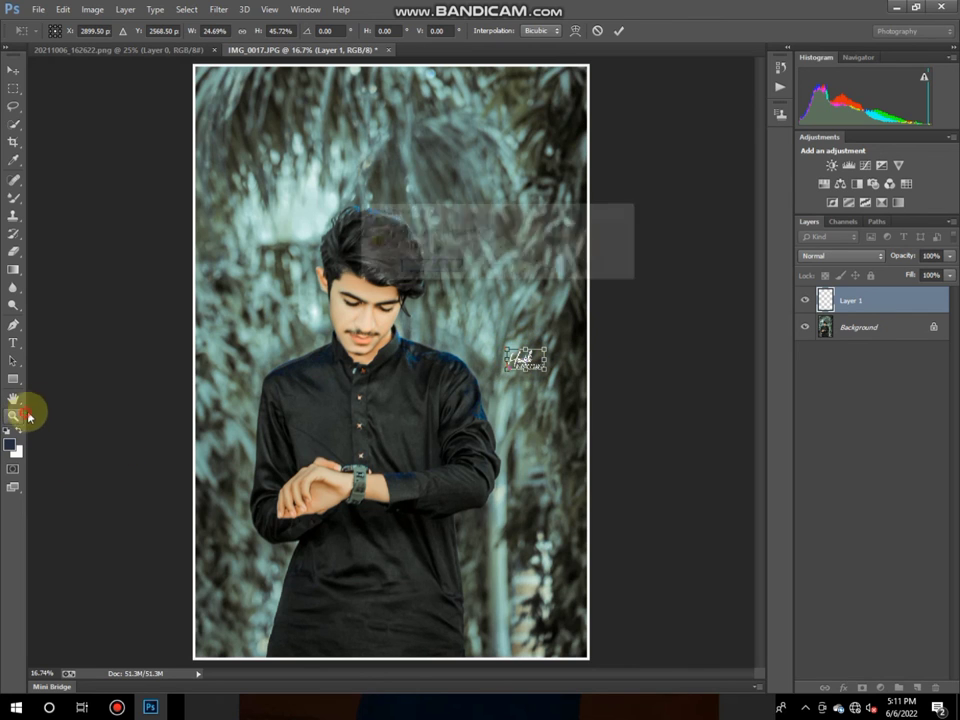
pyautogui.click(424, 266)
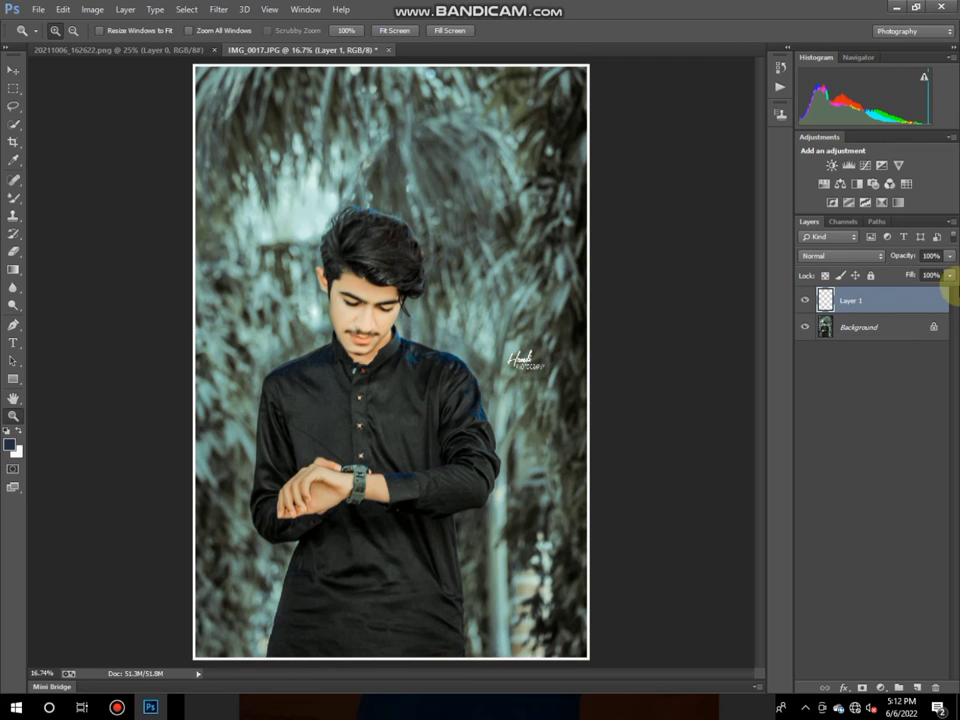
# Merge watermark Layer 1 into the Background, then zoom in to check and fit on screen.
pyautogui.rightClick(880, 300)
pyautogui.click(765, 478)
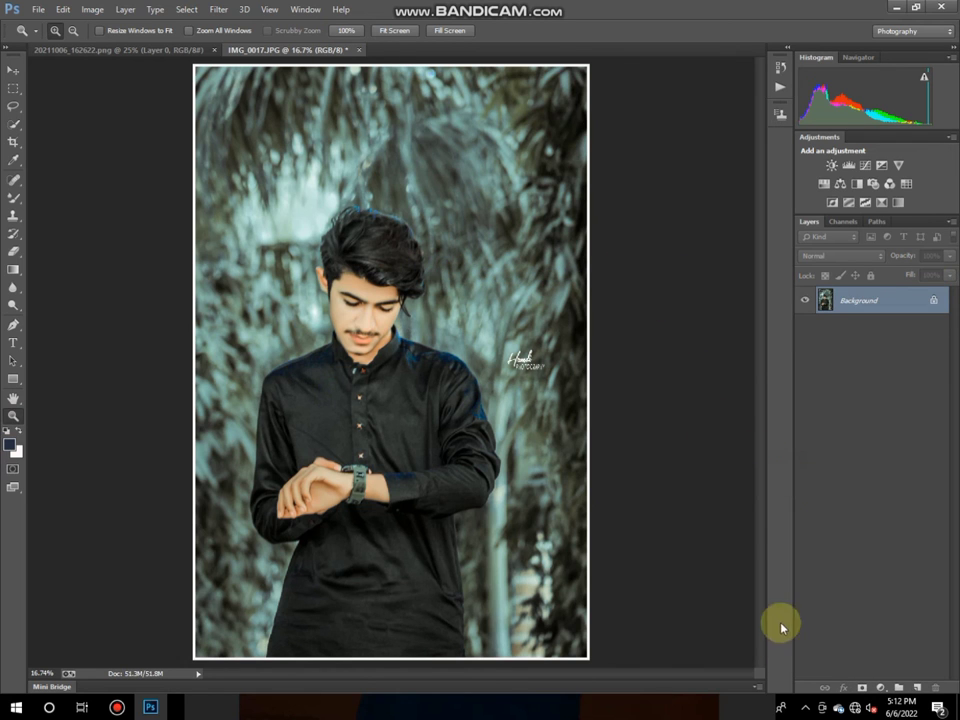
pyautogui.click(365, 386)
pyautogui.rightClick(364, 386)
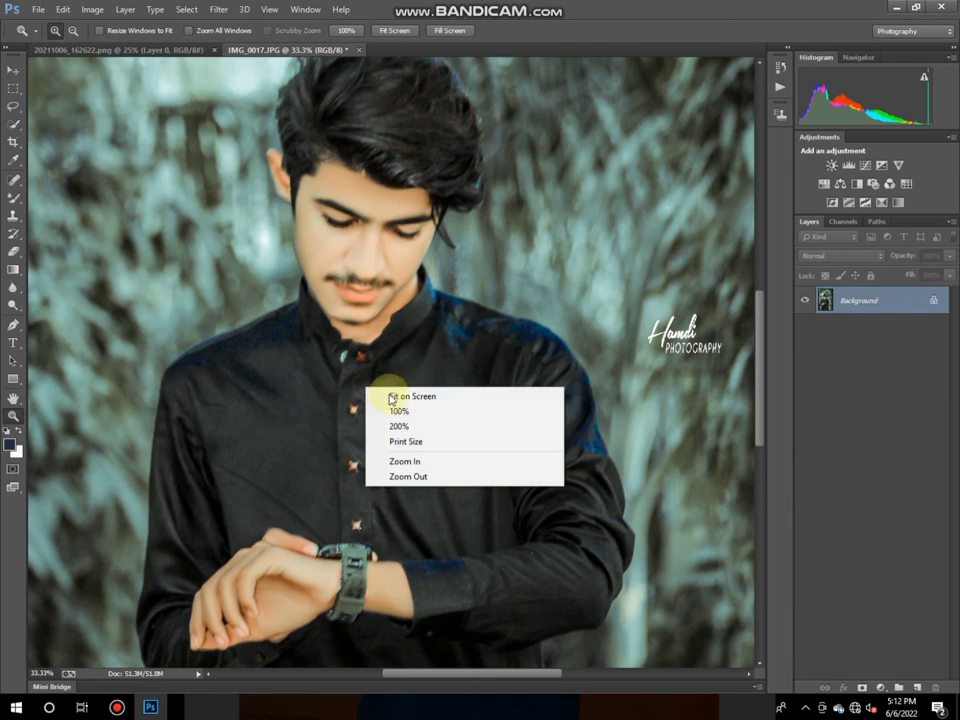
pyautogui.click(395, 394)
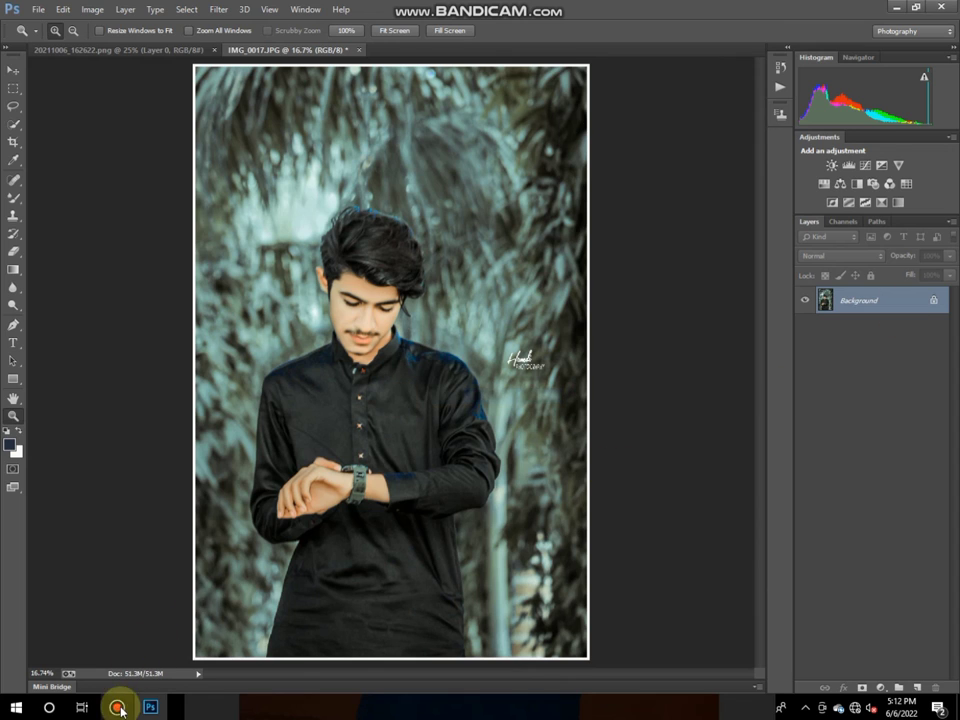